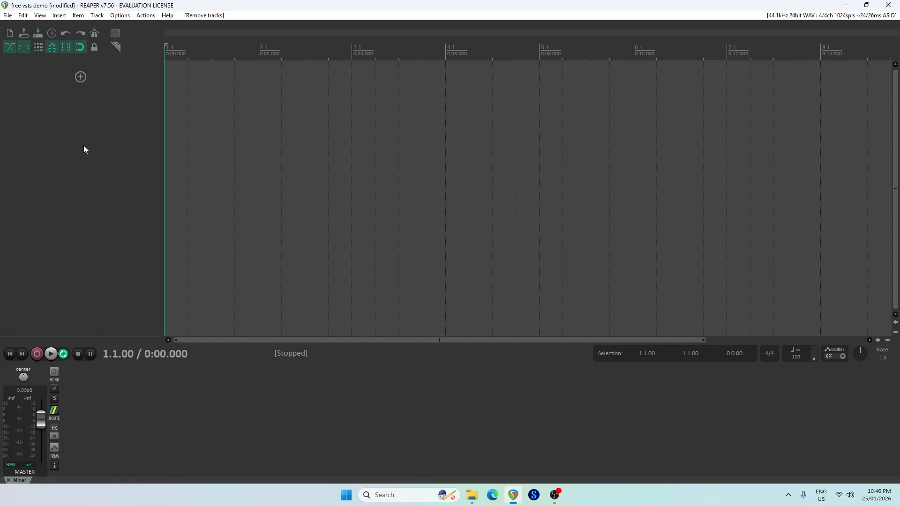
Insert a new track in the empty project.
right_click(67, 120)
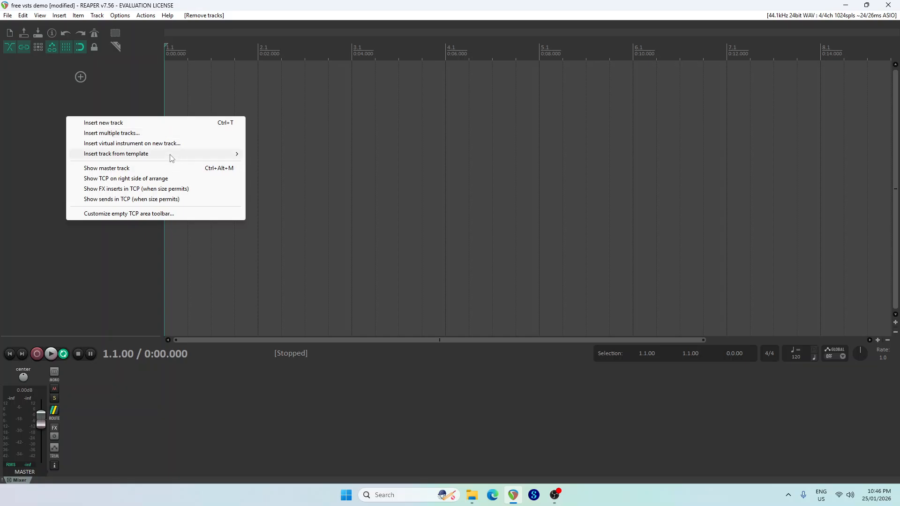
mouse_move(169, 155)
left_click(105, 125)
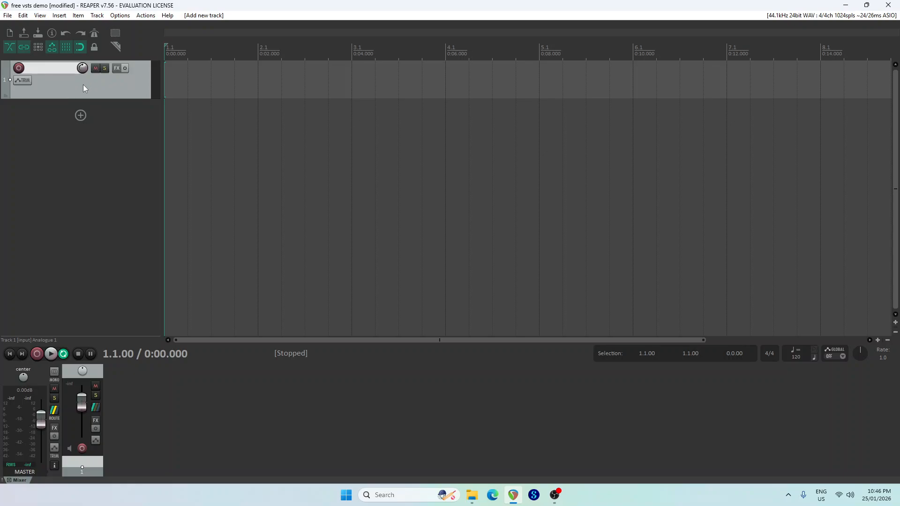
Set the new track to record in MIDI overdub mode with MIDI input from all devices on all channels.
right_click(18, 68)
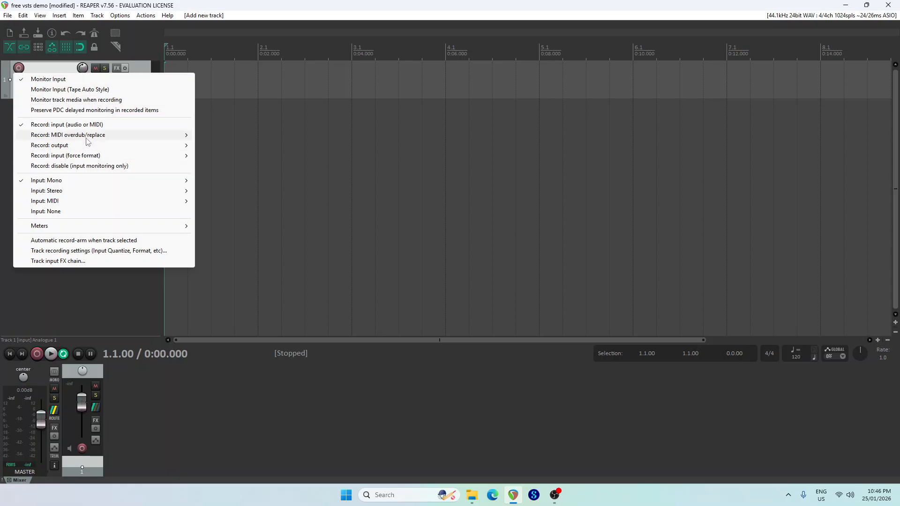
mouse_move(84, 140)
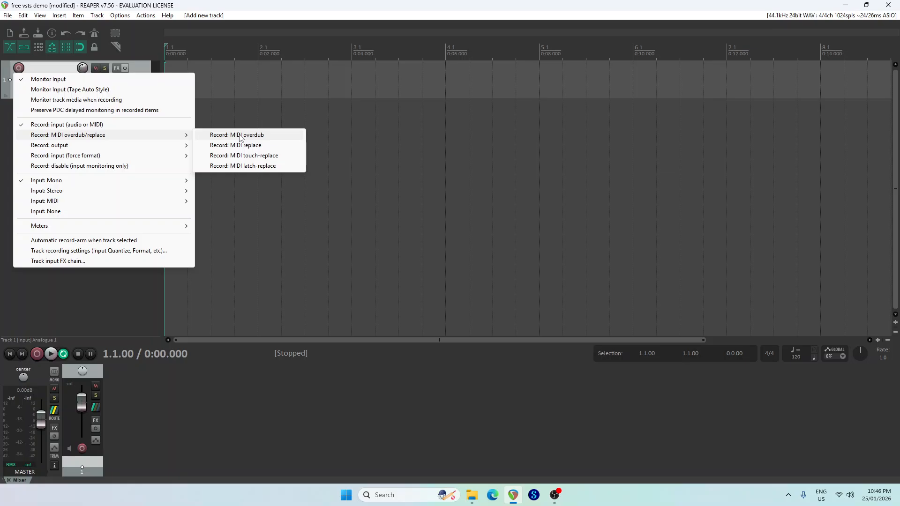
left_click(240, 135)
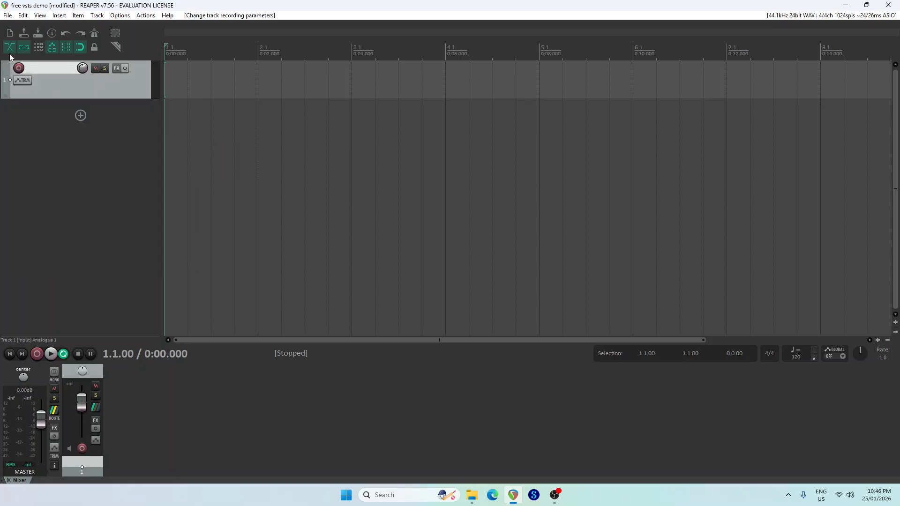
right_click(19, 68)
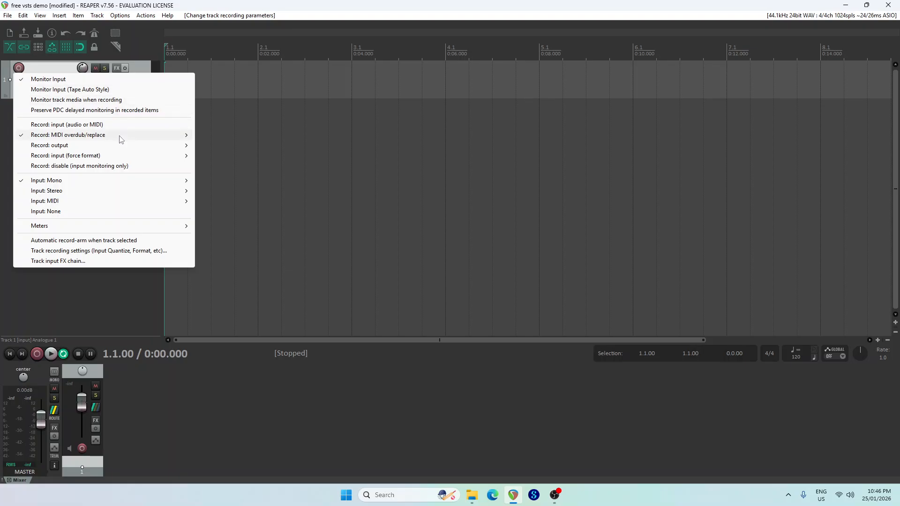
mouse_move(120, 139)
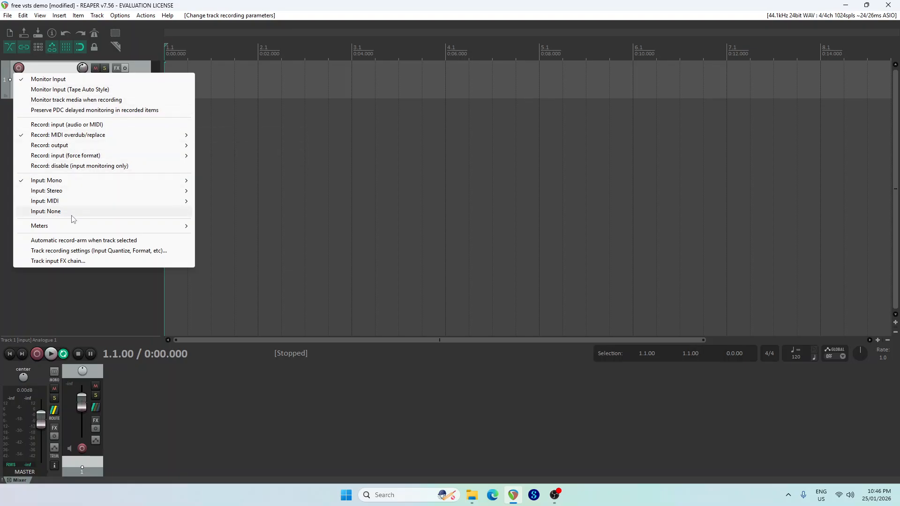
mouse_move(86, 201)
left_click(229, 203)
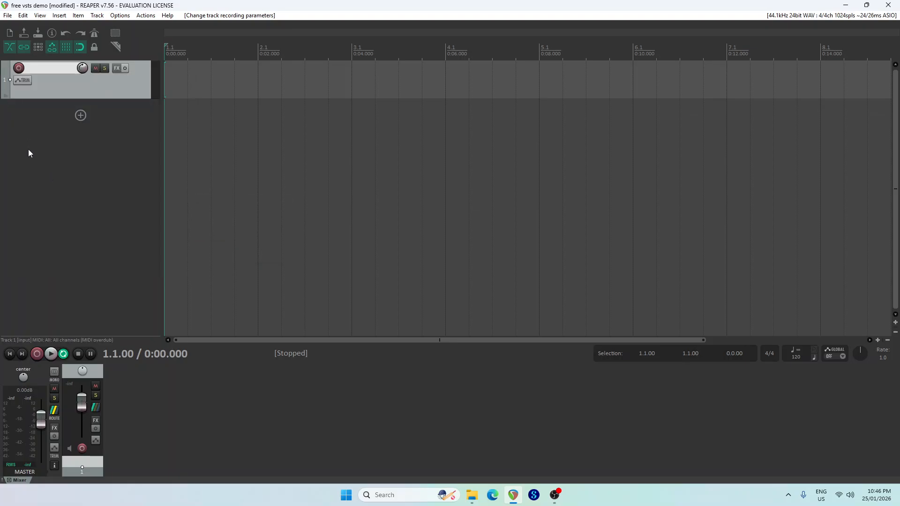
Name the new track Bass.
double_click(46, 68)
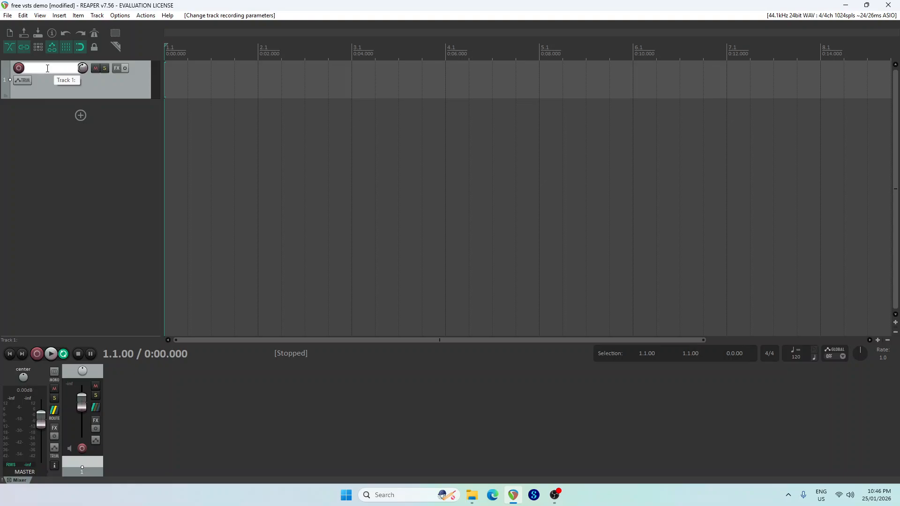
type("Bass")
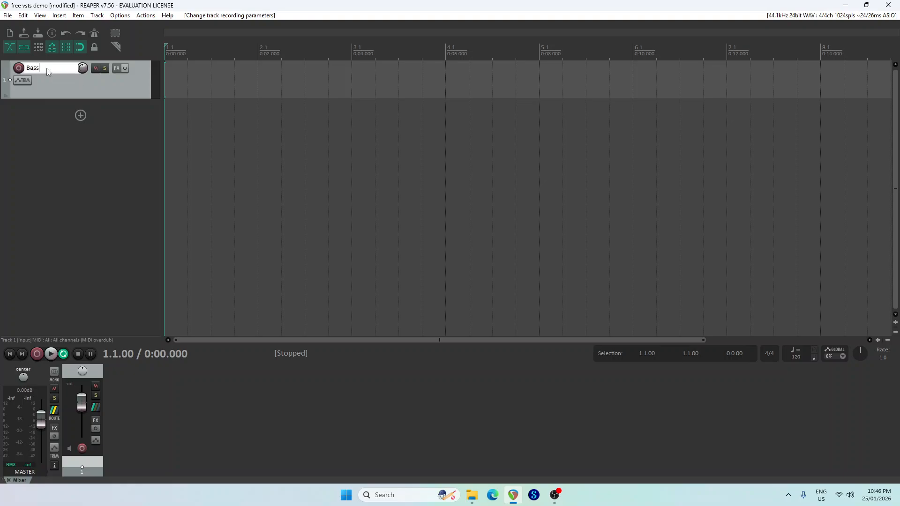
key("Return")
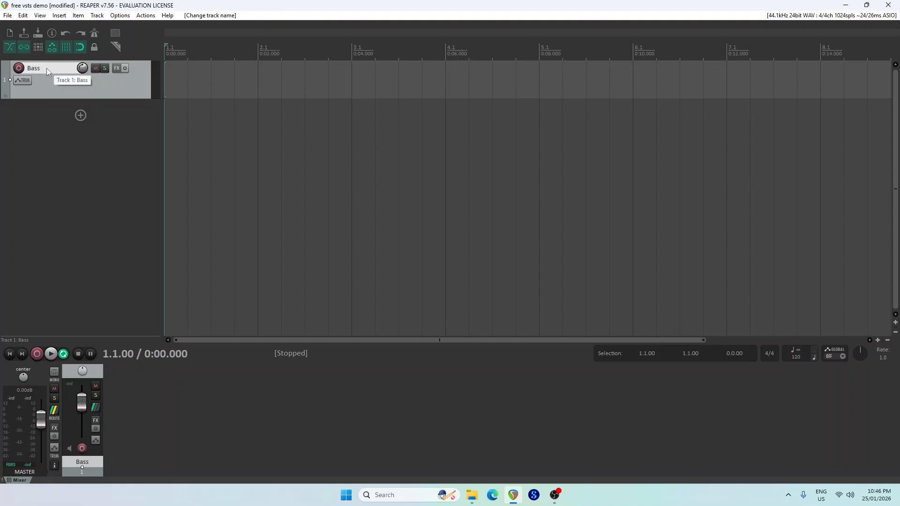
Add the VST3i Iota Mini instrument to the Bass track and look through its presets, keeping 808 - Beefy.
left_click(117, 69)
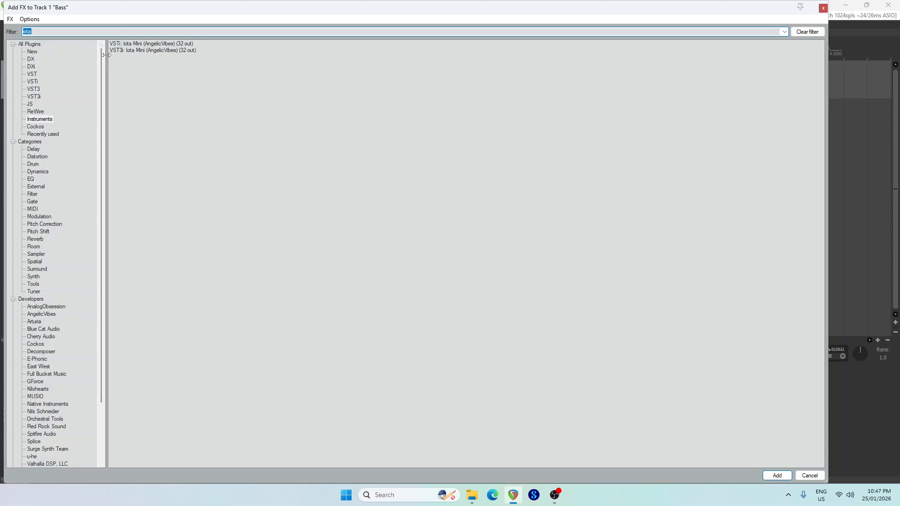
double_click(135, 50)
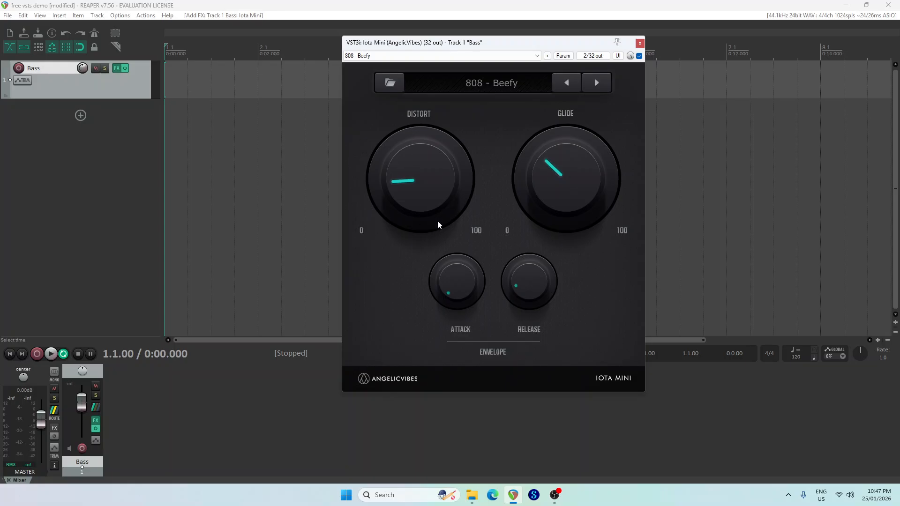
left_click(477, 87)
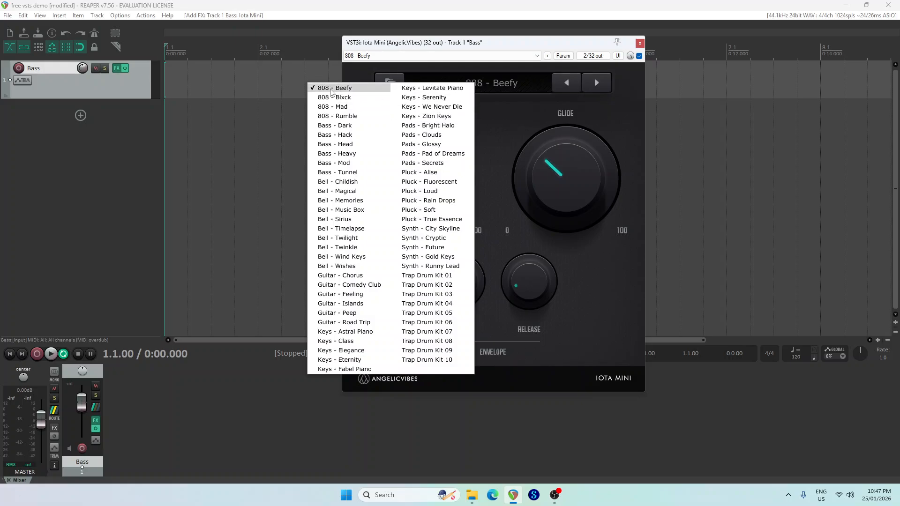
left_click(495, 116)
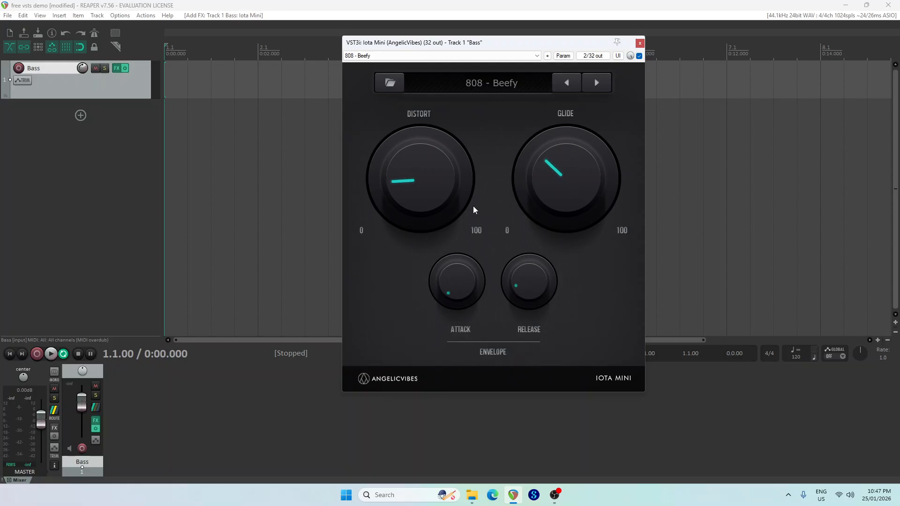
Arm the Bass track for recording and raise Iota Mini's Distort, Glide, Attack and Release, closing the plugin window when done.
left_click(18, 68)
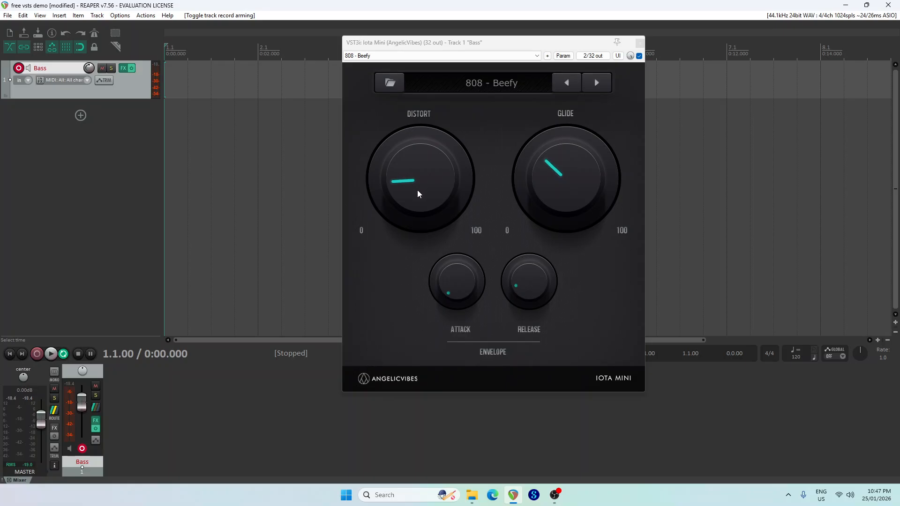
left_click_drag(417, 190, 417, 129)
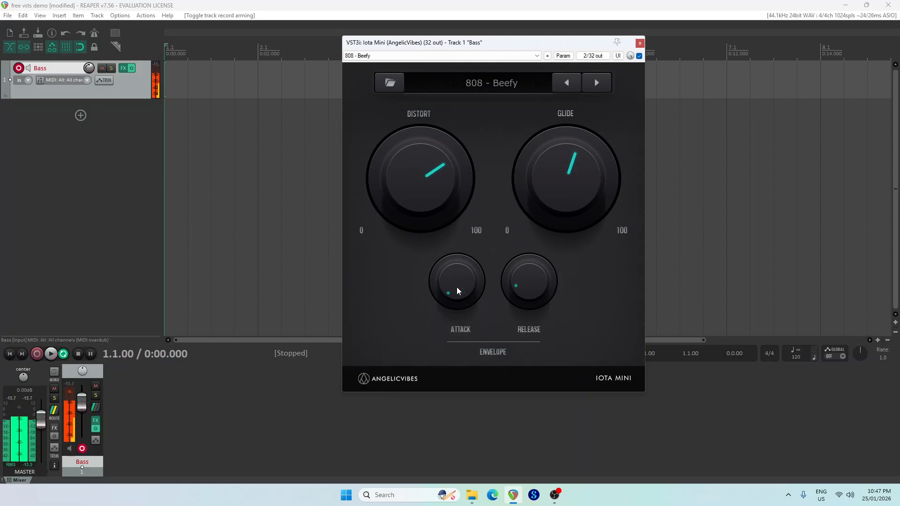
left_click_drag(456, 287, 457, 214)
left_click_drag(544, 297, 526, 264)
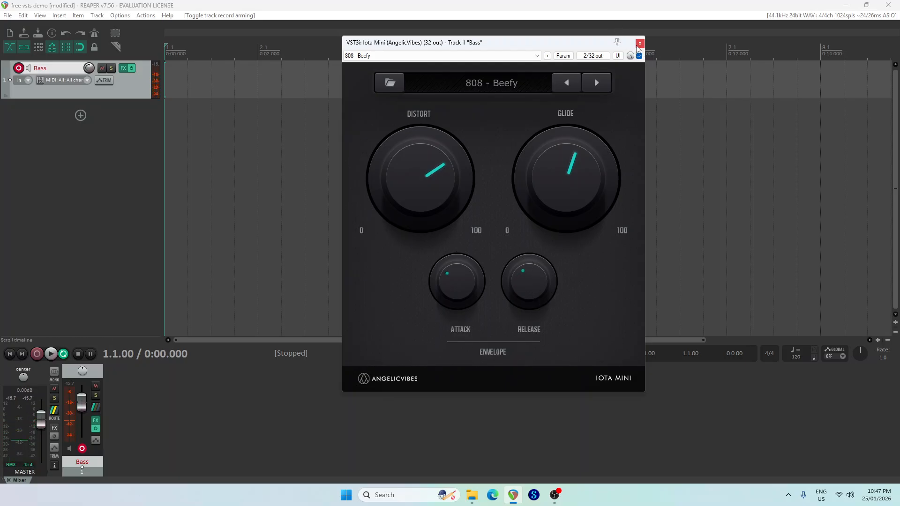
left_click(639, 44)
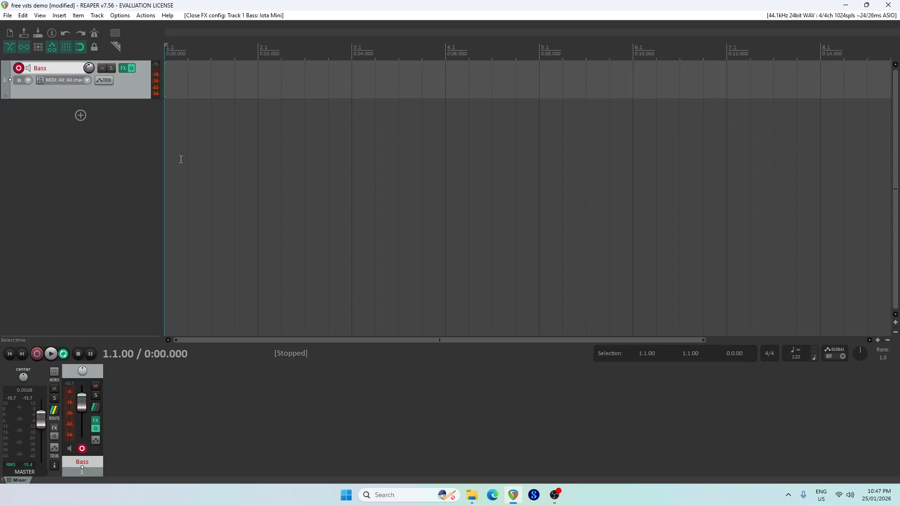
Set the time selection from 1.1.00 to 5.1.00 and draw a four-bar MIDI item across it on the Bass track.
left_click_drag(166, 54, 533, 46)
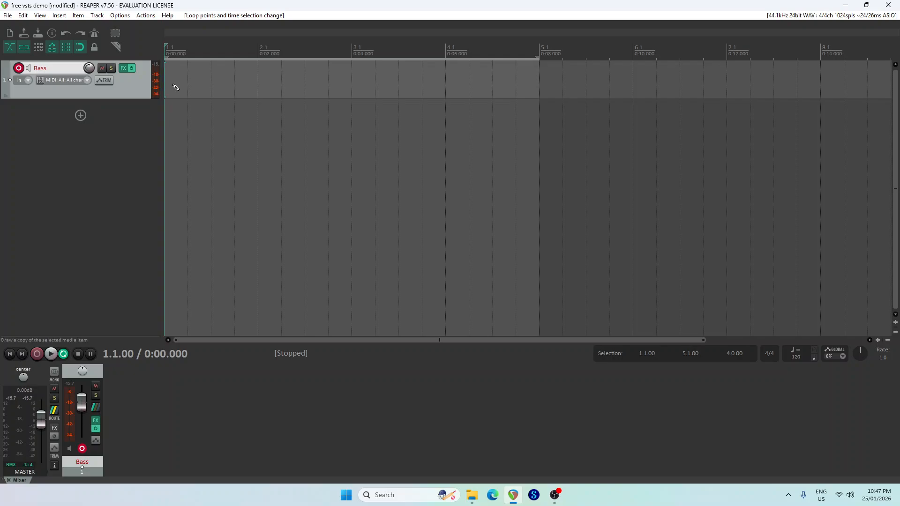
left_click_drag(175, 88, 539, 91)
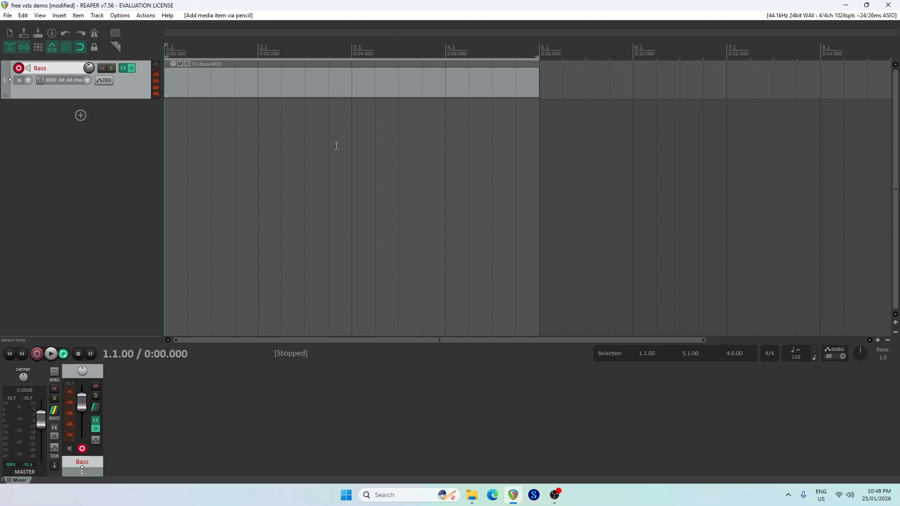
Open the Bass item in the MIDI editor and audition the C1 and C2 keys, framing the four bars around C2.
double_click(198, 87)
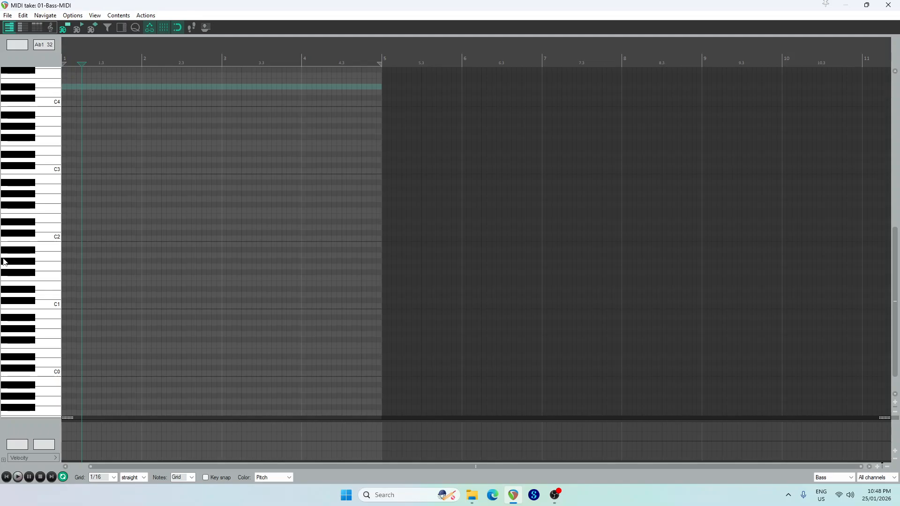
left_click(53, 307)
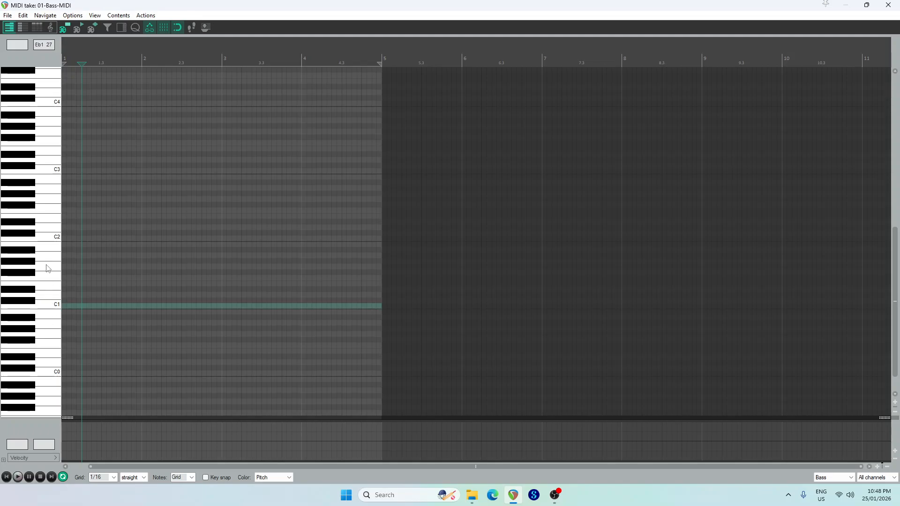
left_click(50, 238)
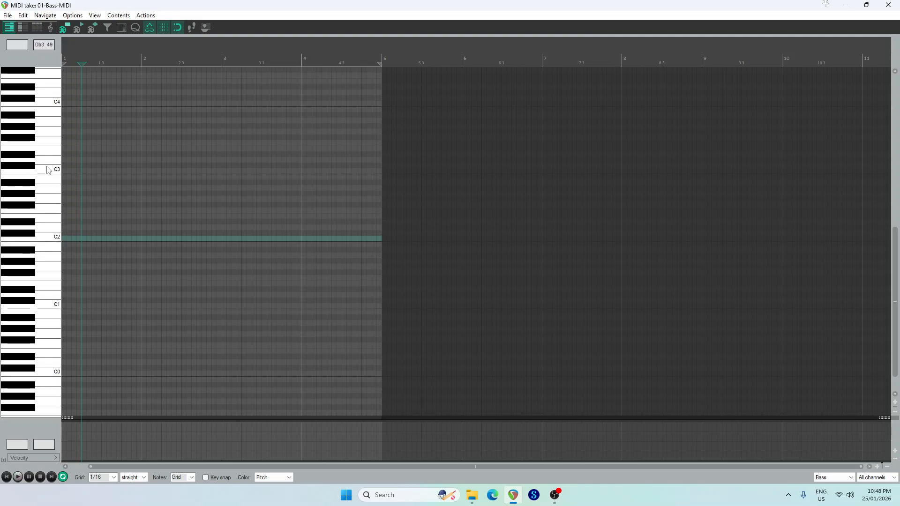
scroll(48, 217, "up", 3)
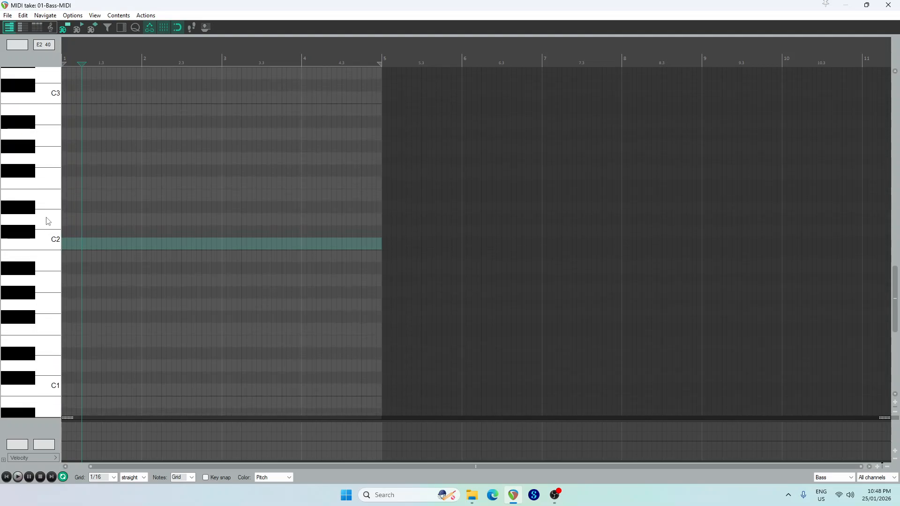
scroll(33, 201, "up", 1)
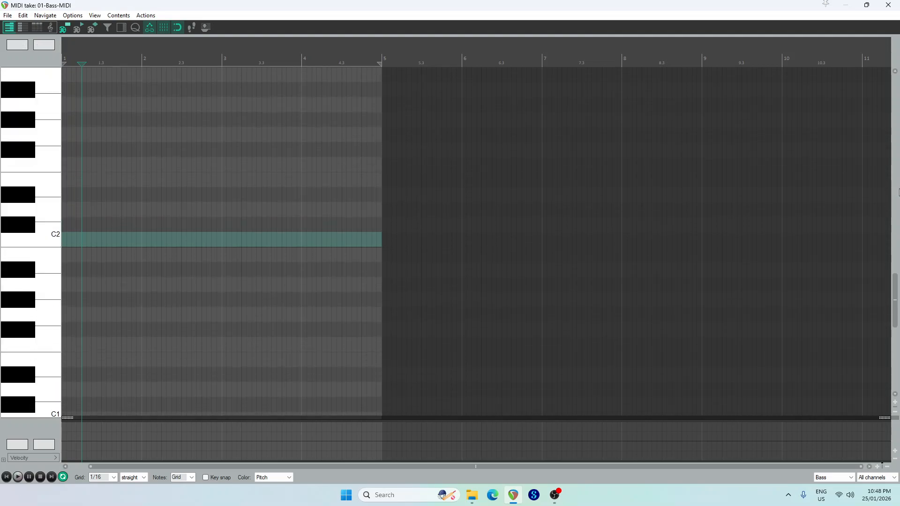
left_click_drag(896, 300, 896, 280)
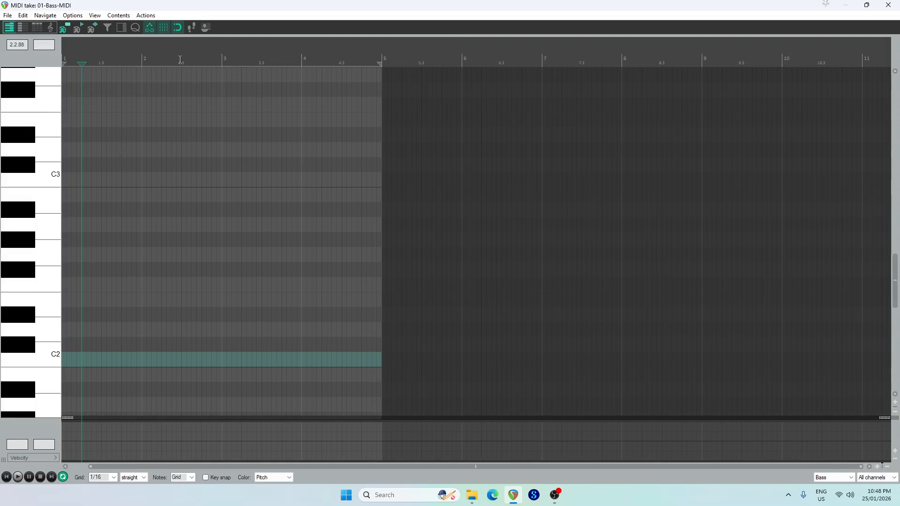
scroll(184, 54, "up", 4)
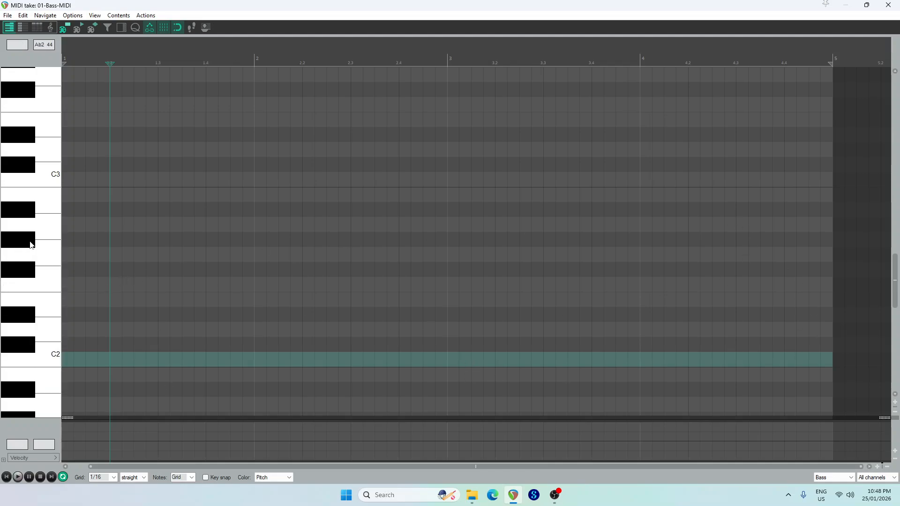
scroll(27, 264, "down", 3)
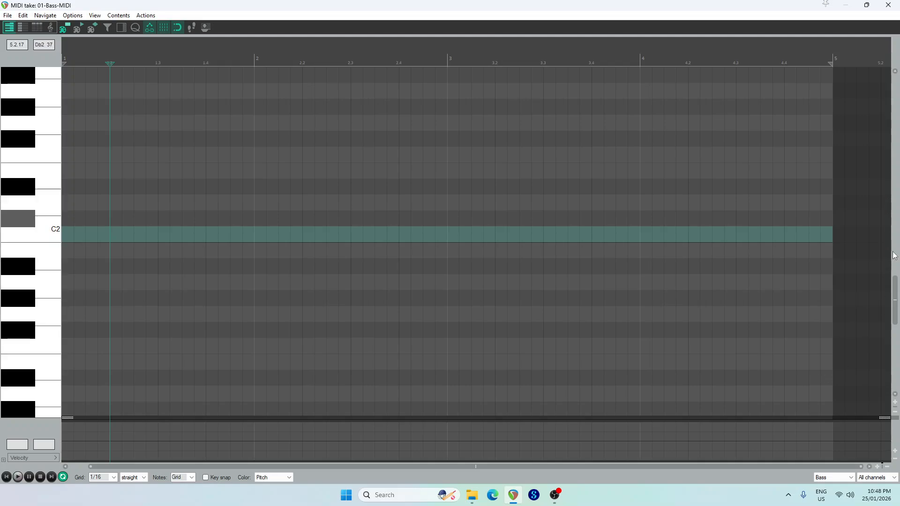
left_click_drag(896, 304, 897, 280)
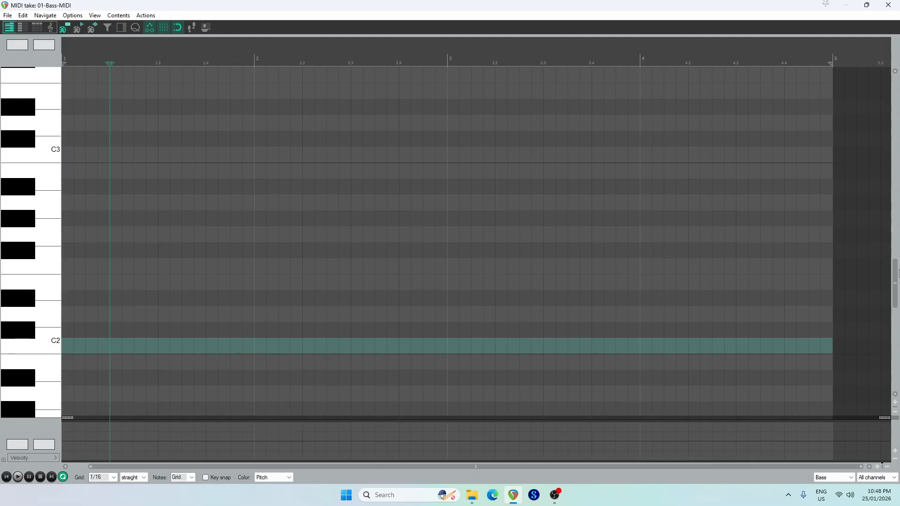
scroll(895, 284, "down", 1)
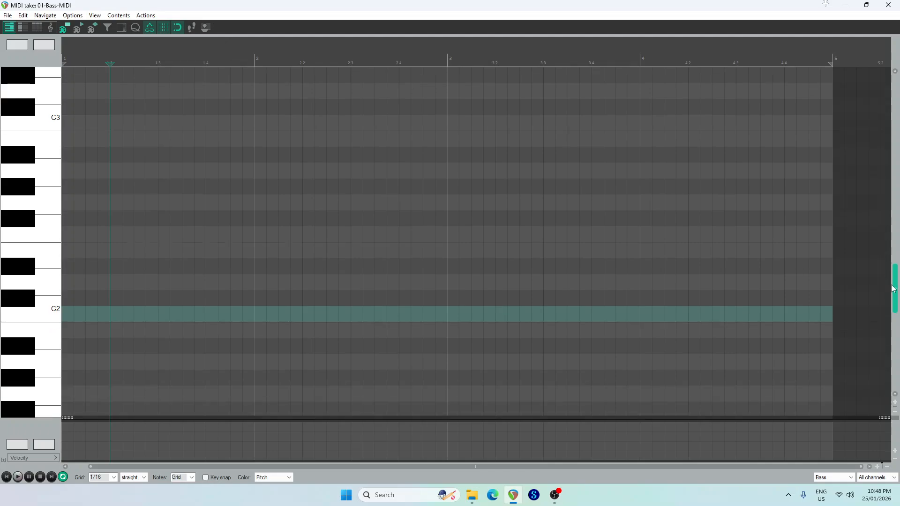
Enable key snap in the MIDI editor with root C and the Natural minor scale.
left_click(205, 478)
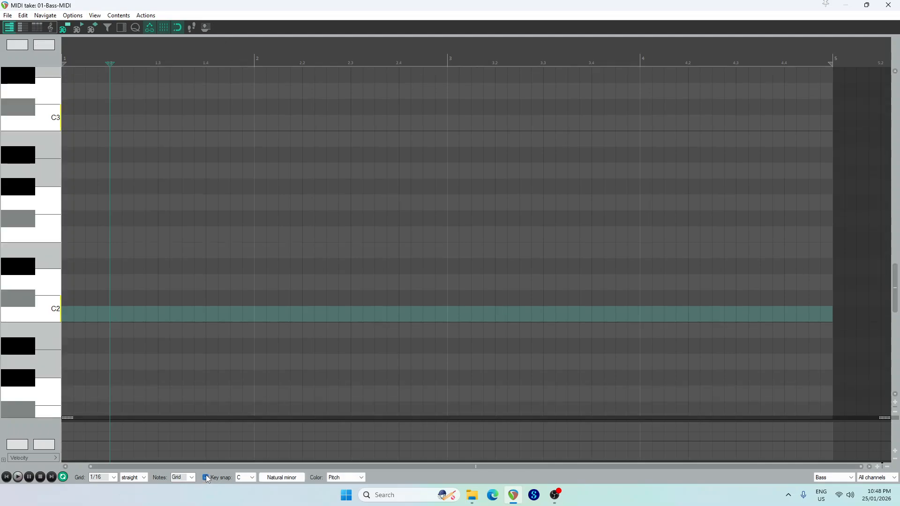
left_click(246, 481)
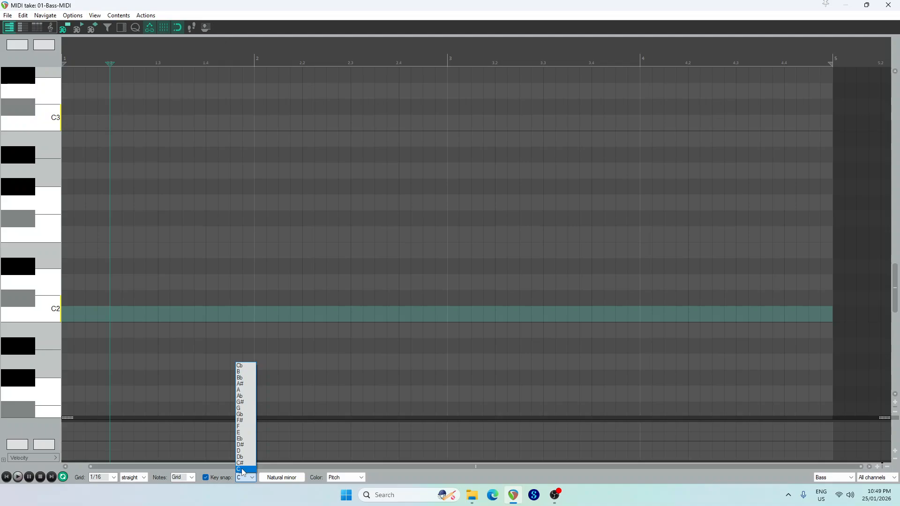
left_click(241, 470)
left_click(281, 478)
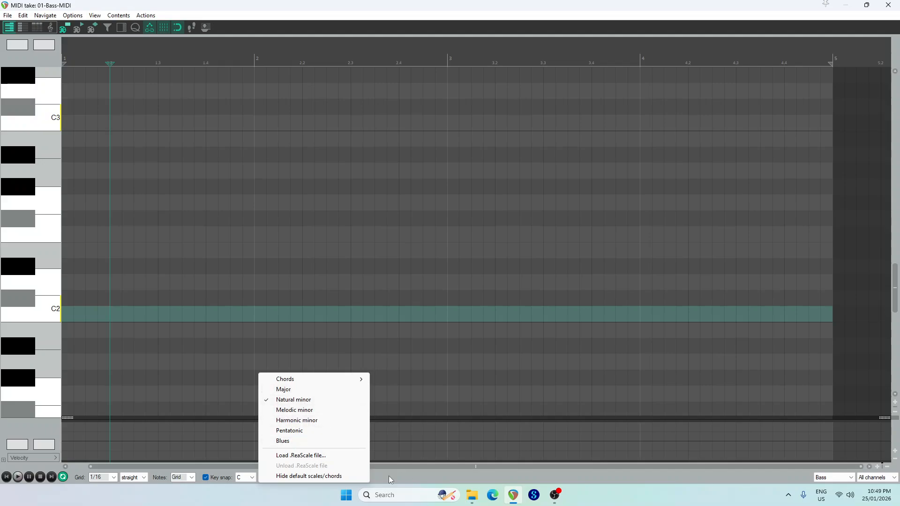
left_click(418, 483)
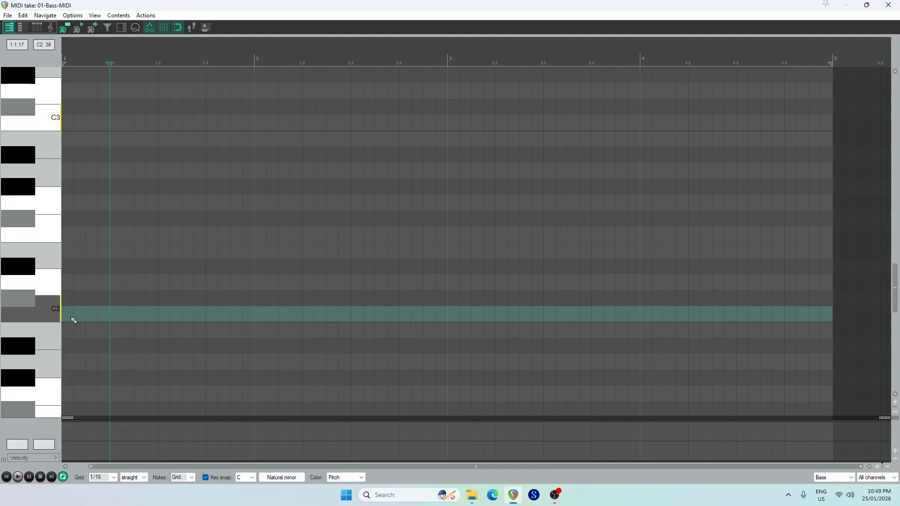
Draw four one-bar bass notes, C2, Eb2, Ab1 and Bb1, across bars 1 to 4, and close the MIDI editor.
left_click_drag(74, 320, 251, 321)
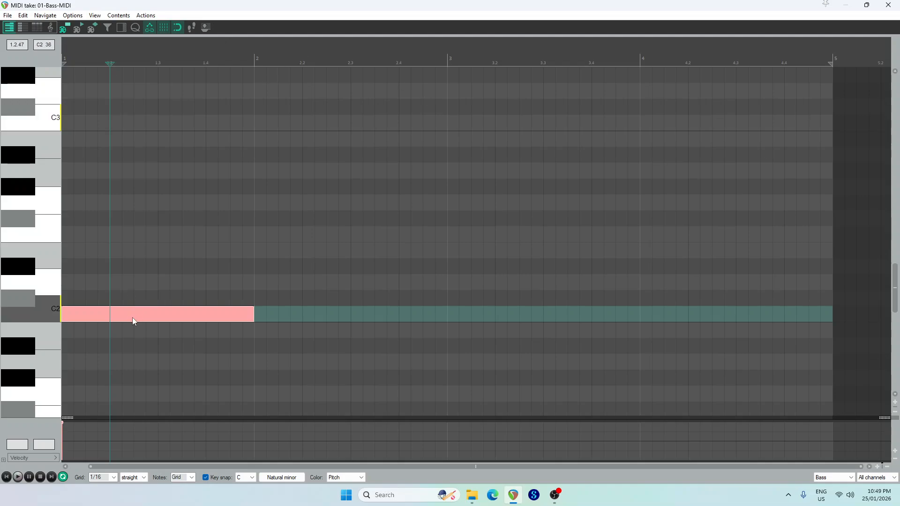
mouse_move(132, 308)
left_mouse_down()
mouse_move(138, 123)
mouse_move(123, 123)
mouse_move(138, 319)
mouse_move(166, 314)
mouse_move(132, 313)
left_mouse_up()
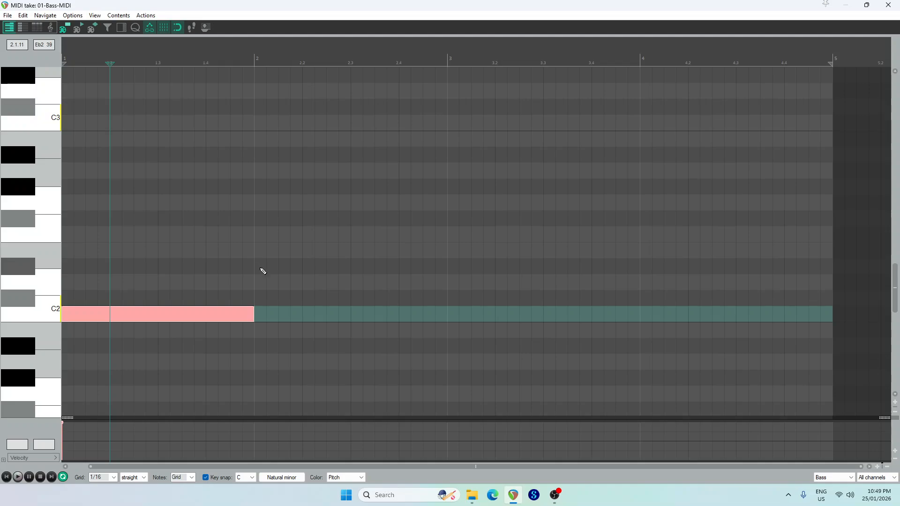
left_click_drag(262, 270, 452, 266)
left_click_drag(453, 393, 646, 389)
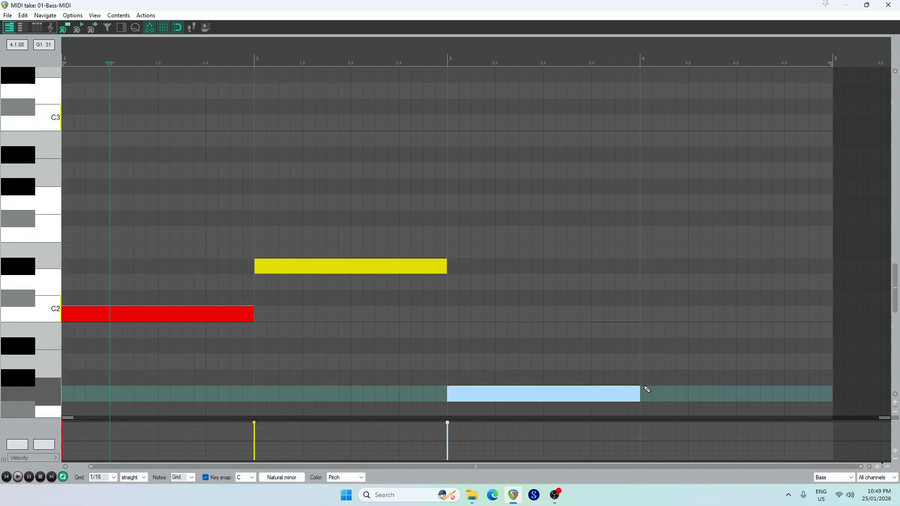
left_click_drag(649, 349, 830, 346)
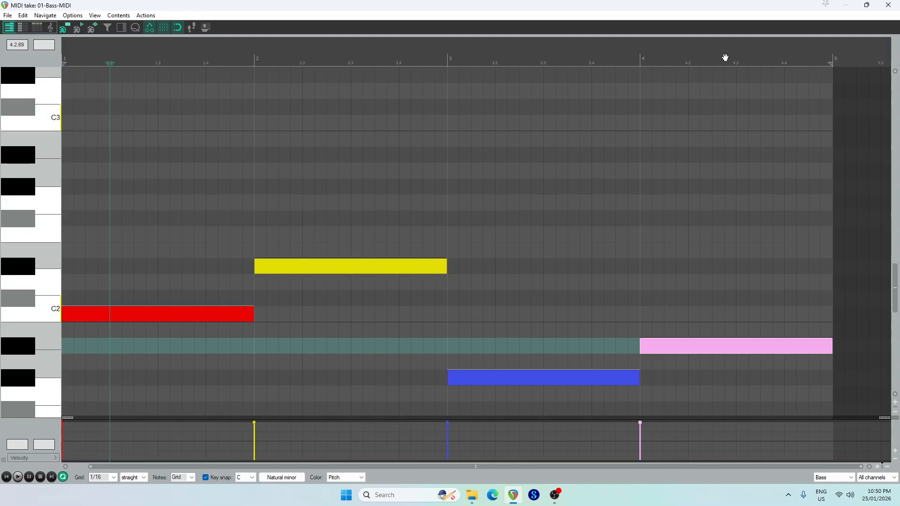
left_click(888, 6)
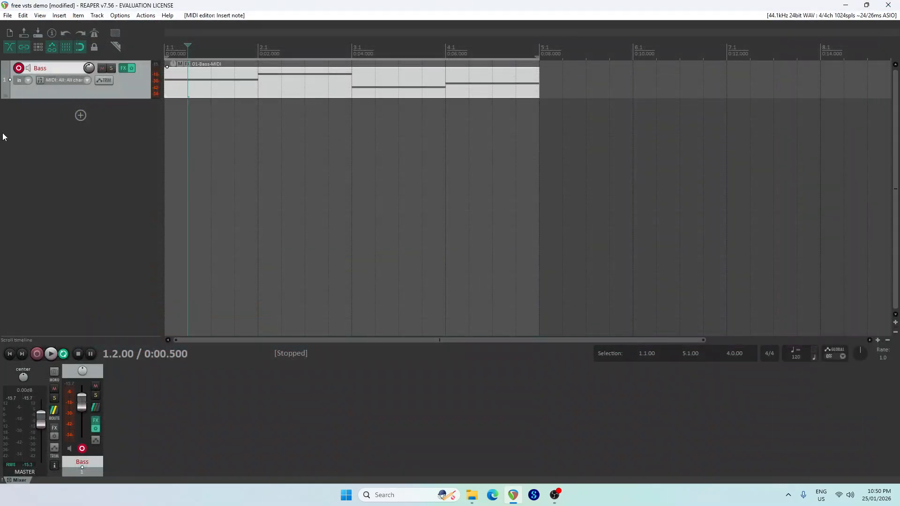
Duplicate the Bass track with its MIDI item and rename the upper of the two tracks as Chords.
right_click(128, 84)
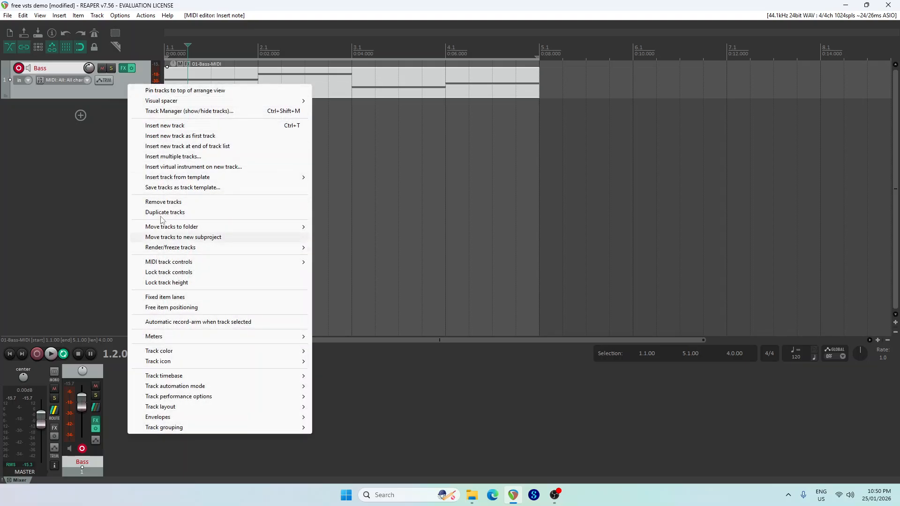
right_click(122, 82)
left_click(149, 211)
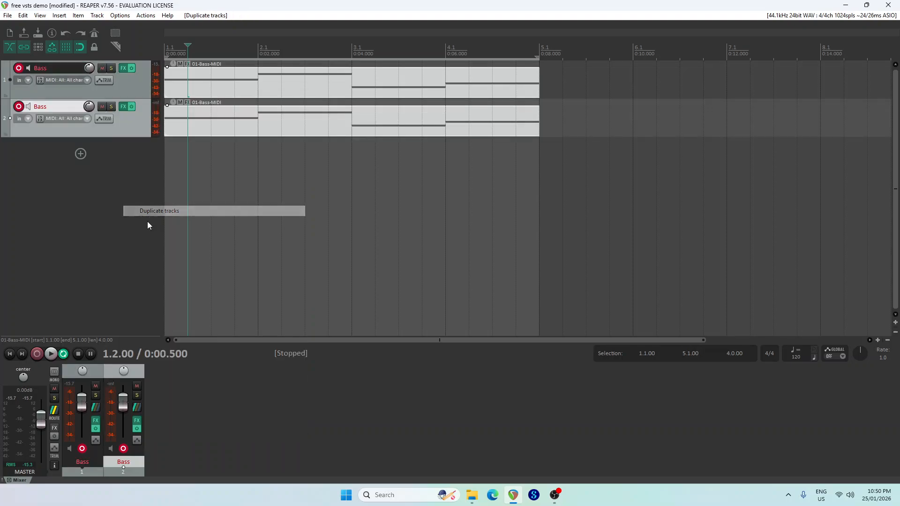
left_click(119, 176)
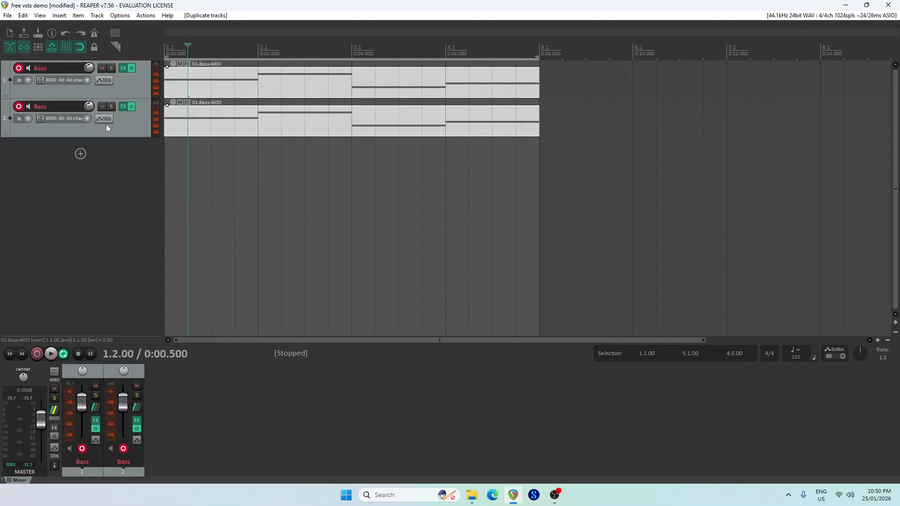
double_click(46, 69)
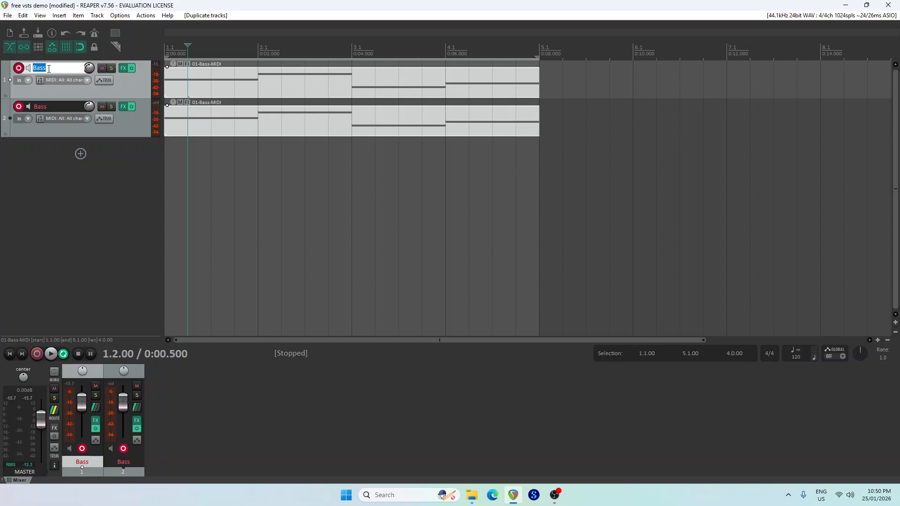
type("Chords")
key("Return")
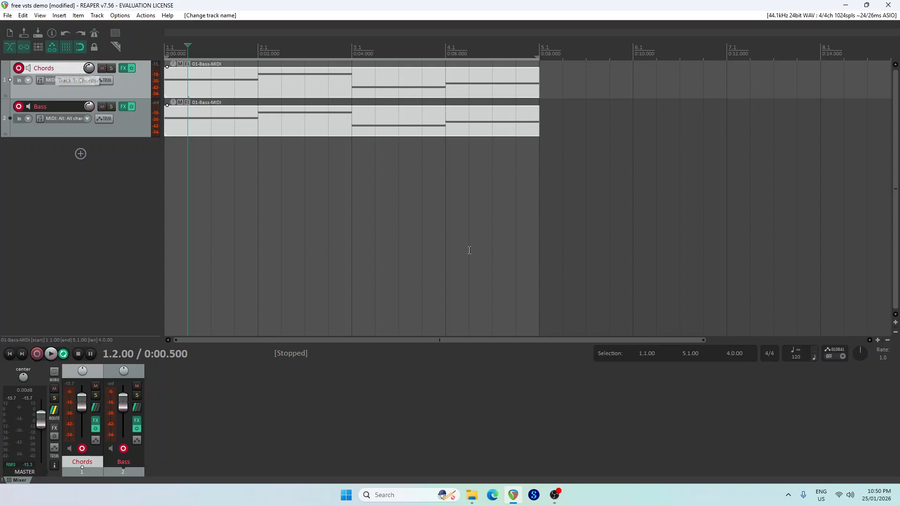
Replace Iota Mini on the Chords track with the Splice INSTRUMENT plugin.
left_click(123, 68)
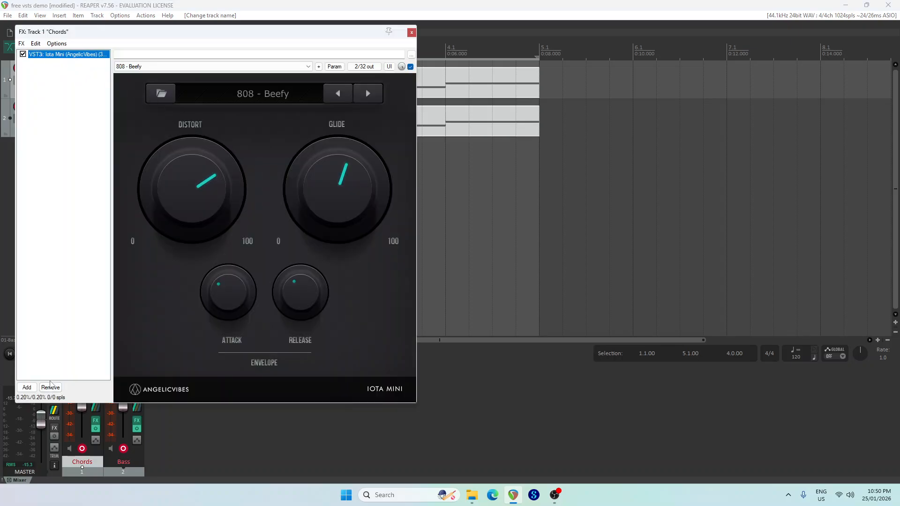
left_click(50, 387)
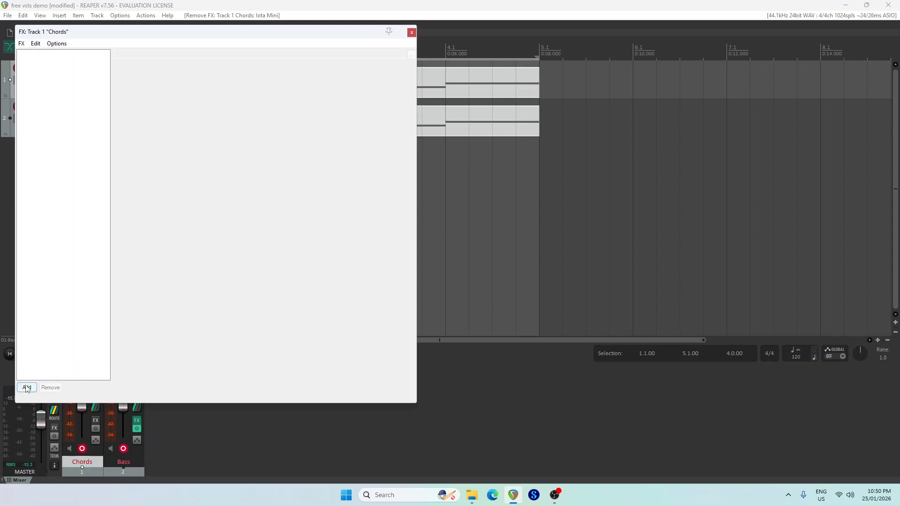
left_click(27, 388)
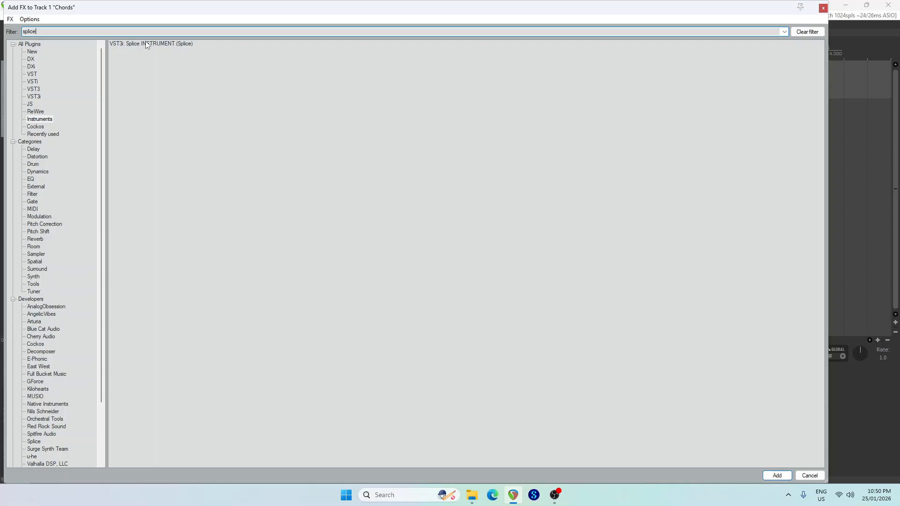
left_click(146, 44)
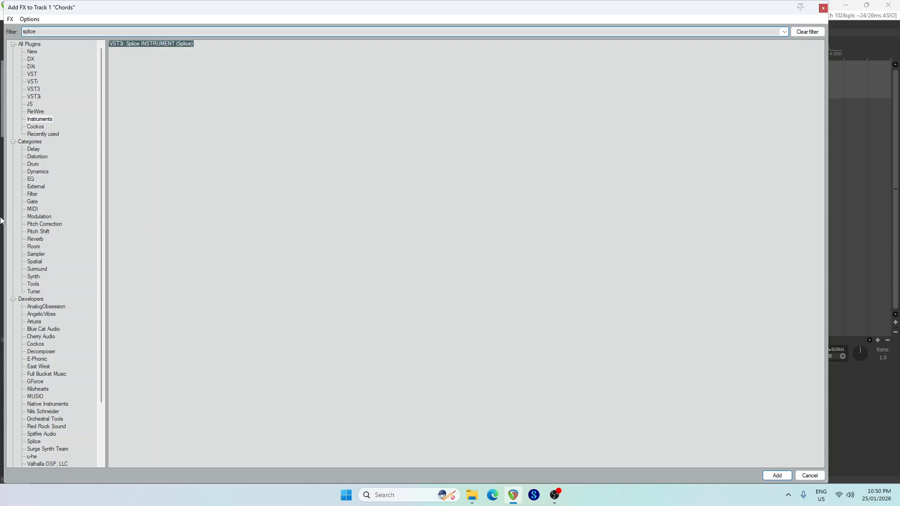
key("Return")
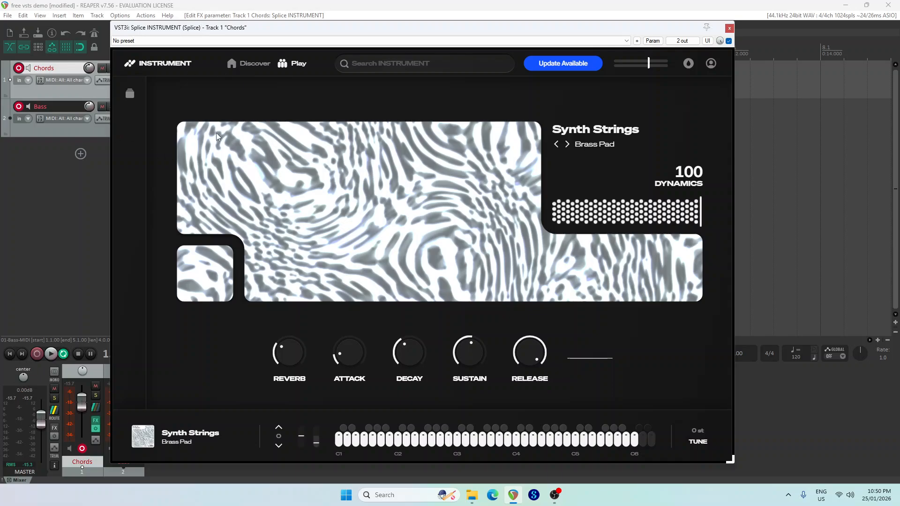
Filter the Splice INSTRUMENT library to free content and show the full list of packs.
left_click(257, 65)
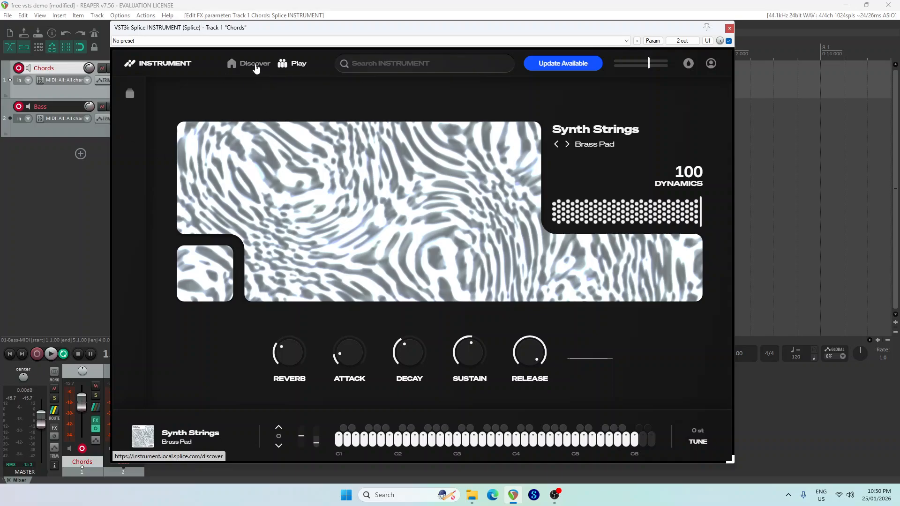
left_click(384, 65)
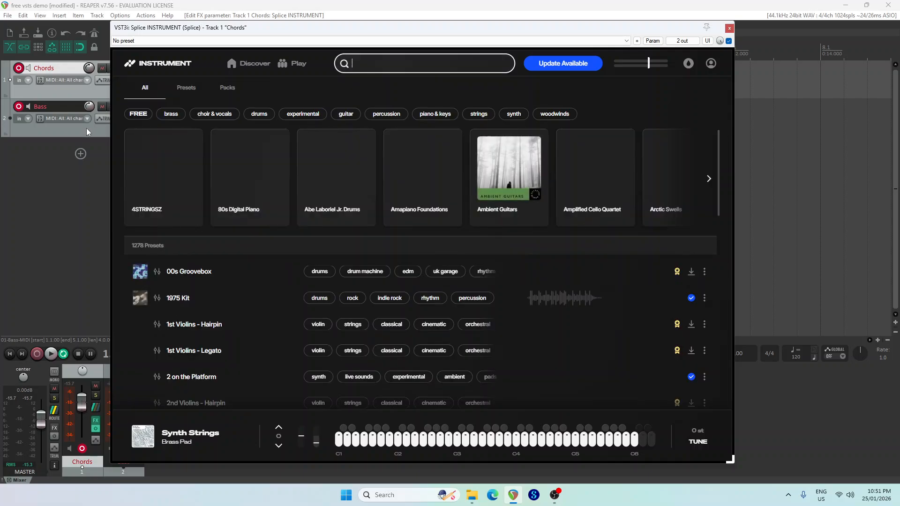
left_click(139, 114)
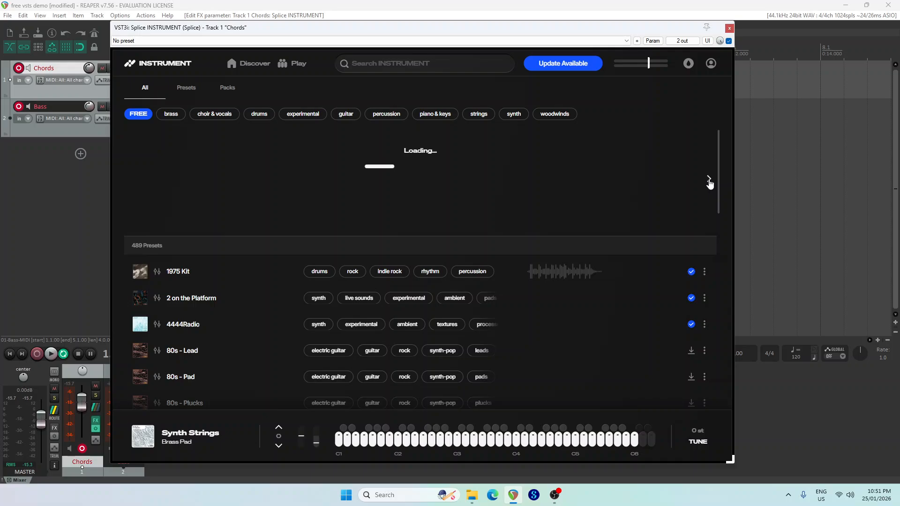
left_click(708, 181)
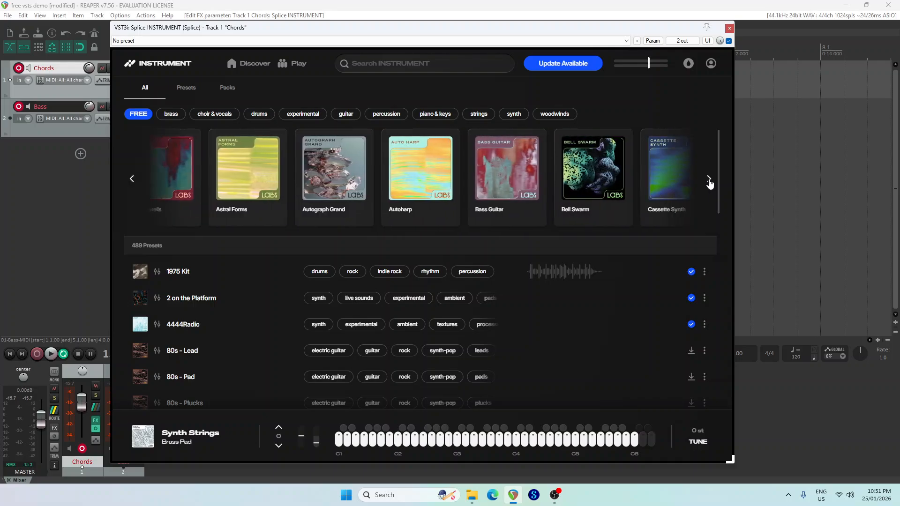
left_click(708, 181)
left_click(662, 180)
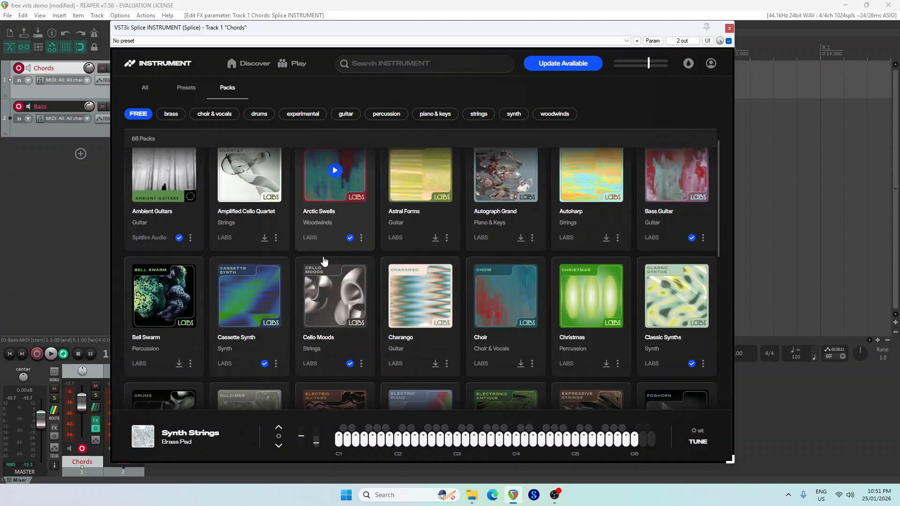
Look through the free packs and load the Strings Pad preset from the Synth Strings pack.
scroll(410, 258, "down", 10)
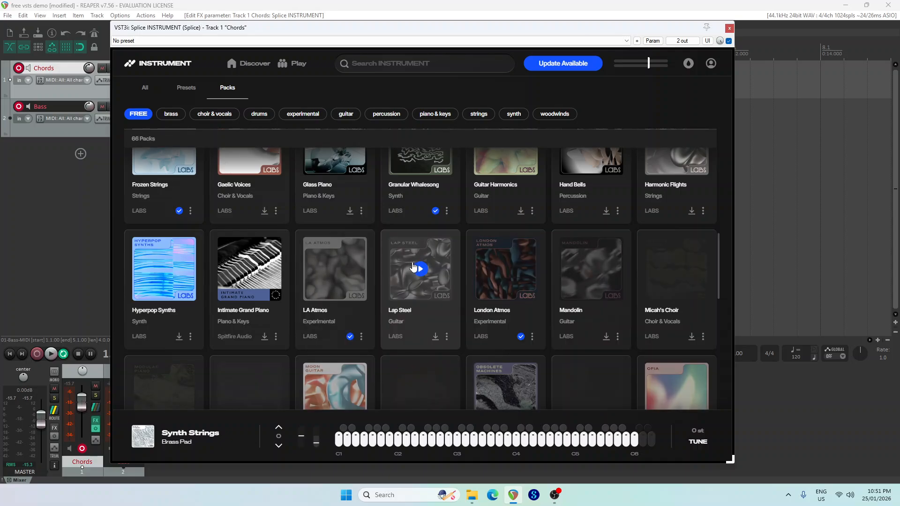
scroll(412, 281, "down", 10)
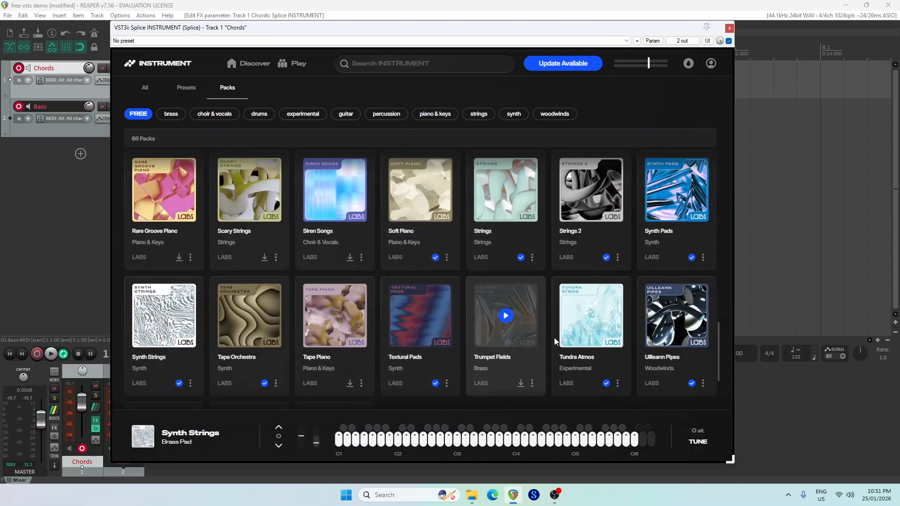
scroll(502, 333, "down", 3)
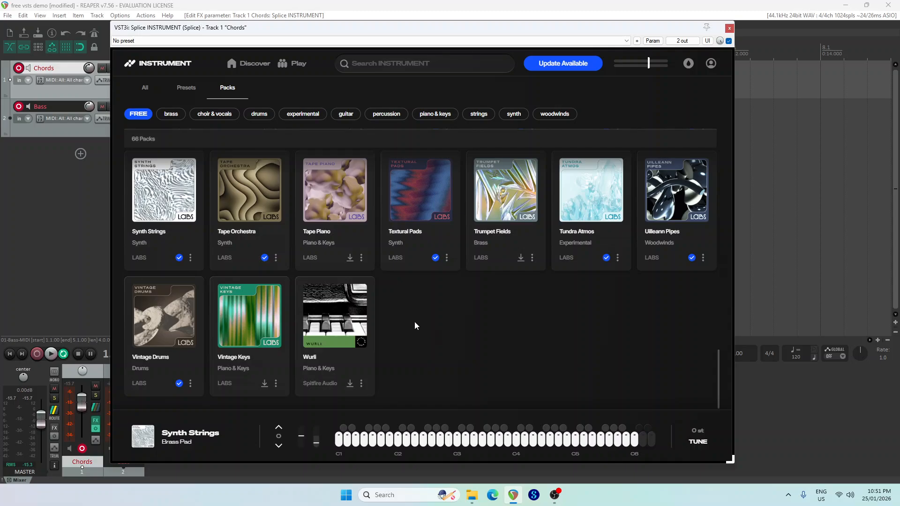
scroll(450, 335, "up", 3)
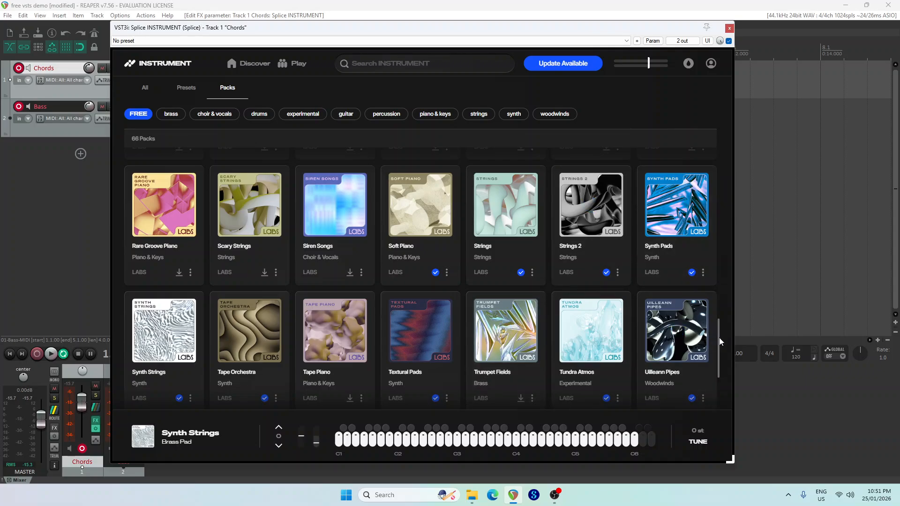
mouse_move(719, 338)
left_mouse_down()
mouse_move(718, 353)
mouse_move(727, 341)
left_mouse_up()
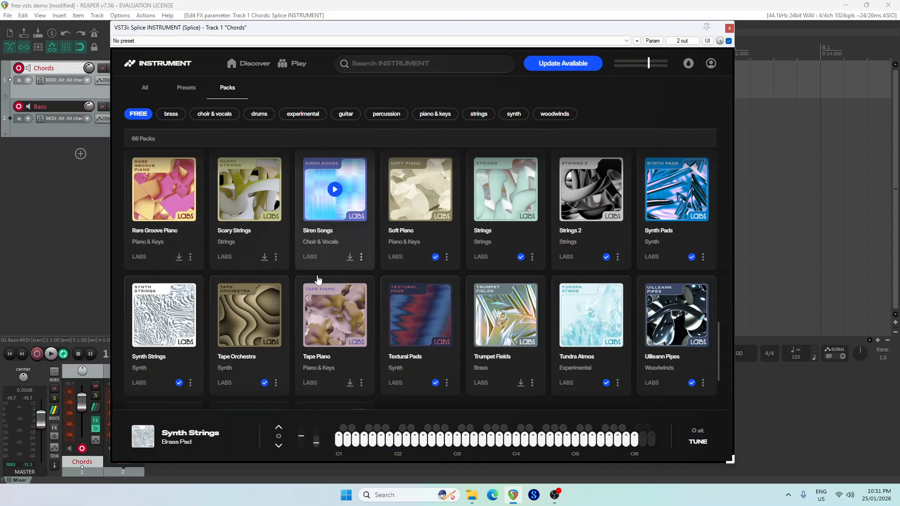
left_click(156, 368)
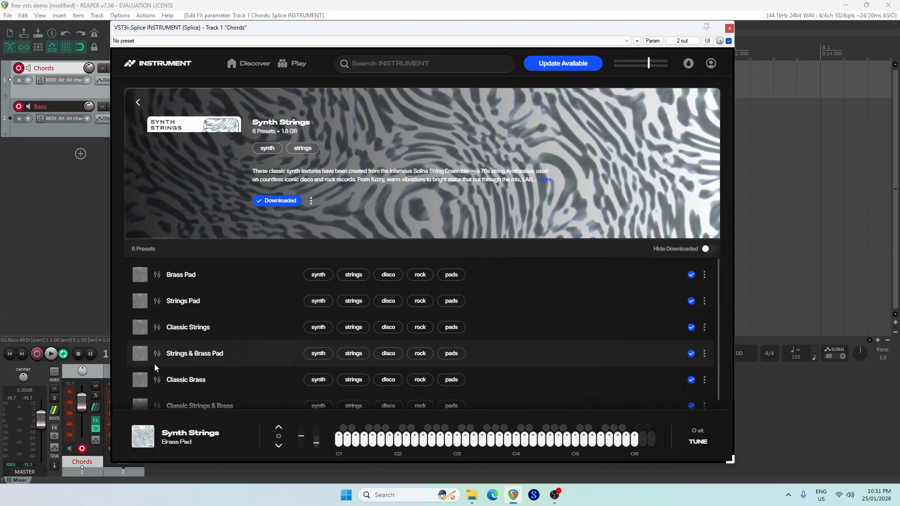
left_click(684, 301)
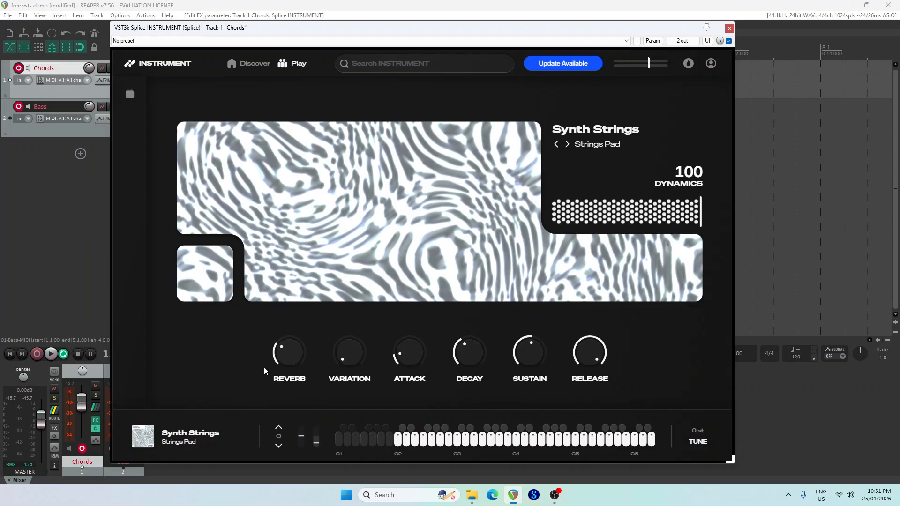
Disarm the Bass track and raise the Reverb of the Strings Pad preset, closing the plugin window when done.
mouse_move(268, 364)
left_click(19, 110)
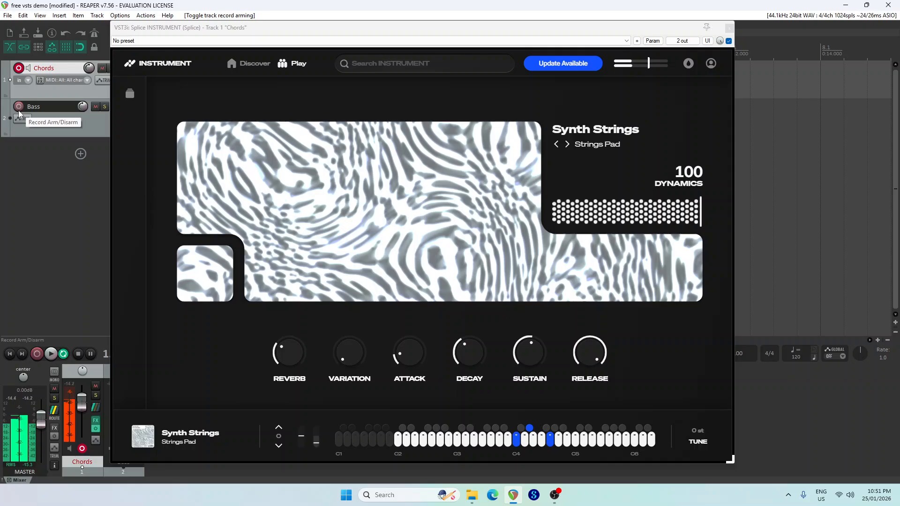
left_click_drag(289, 349, 288, 333)
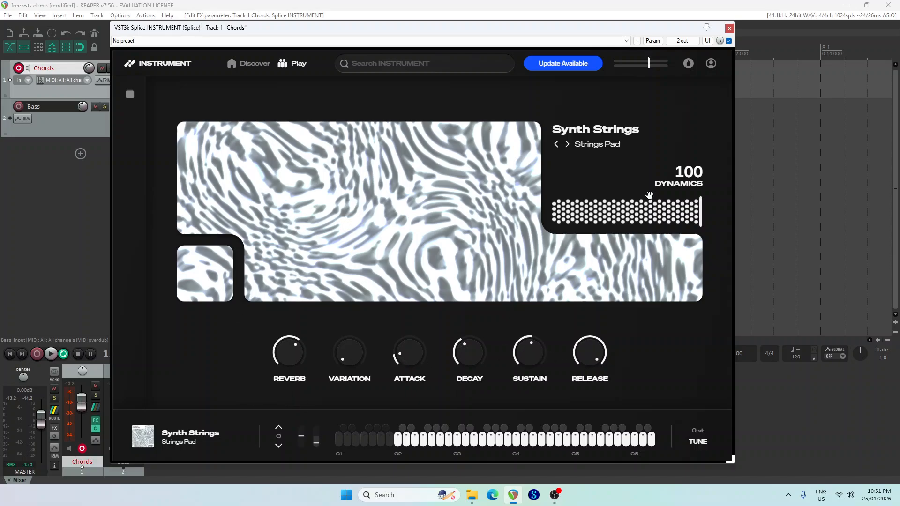
left_click(730, 29)
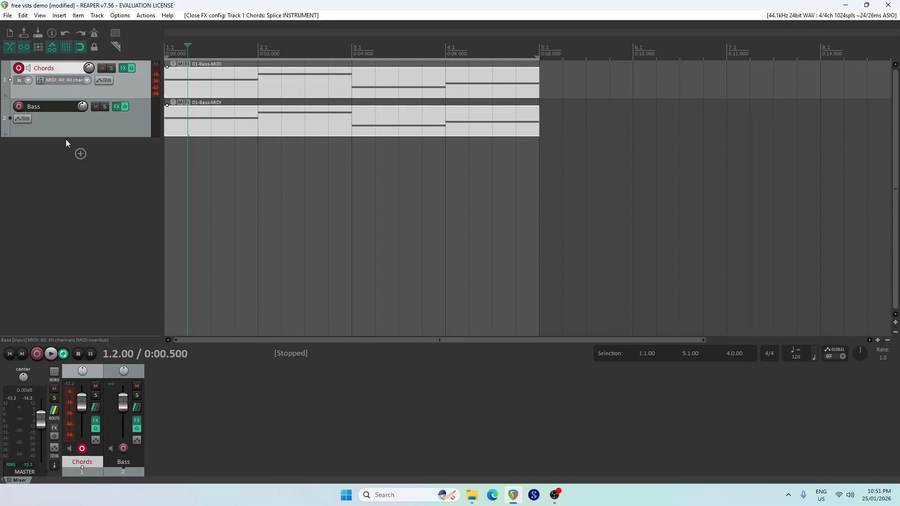
Solo the Chords track and play it from the start of the project.
left_click(111, 68)
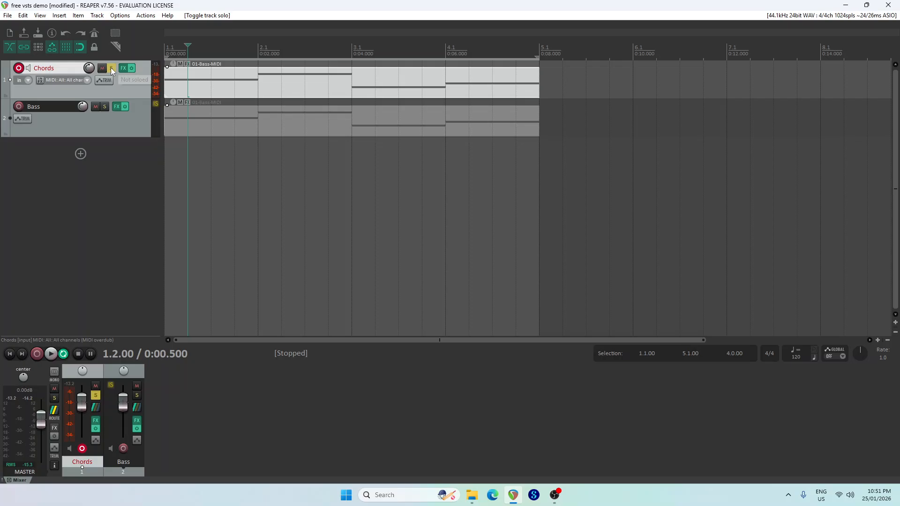
left_click(12, 358)
left_click(50, 355)
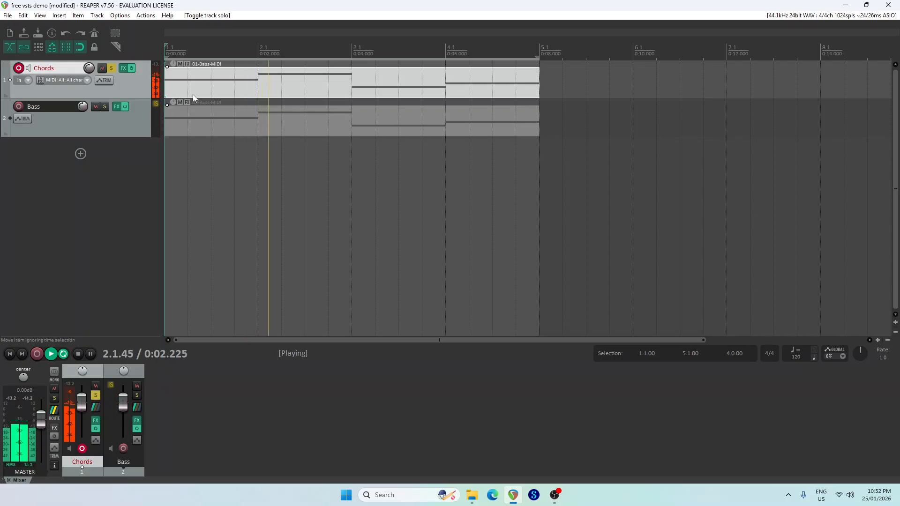
Open the Chords MIDI item and transpose all four copied bass notes up two octaves, so the first lands on C4.
double_click(220, 88)
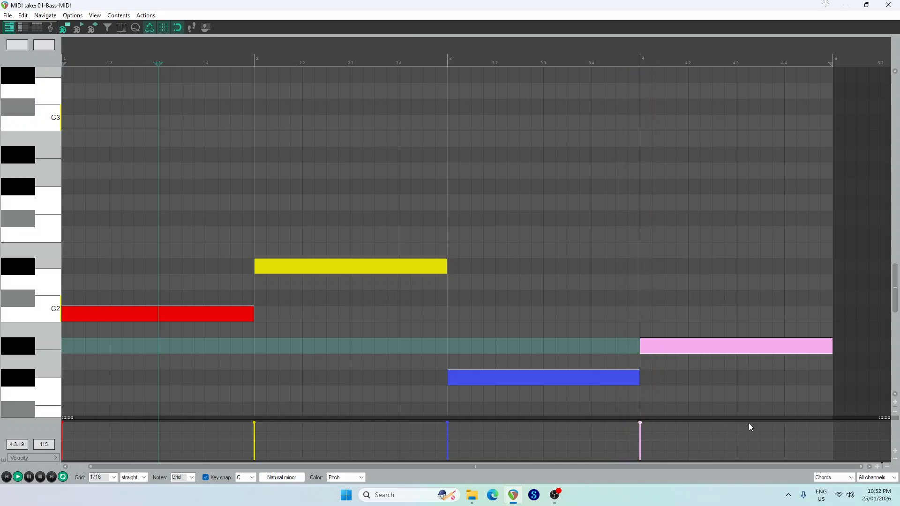
left_click(682, 379)
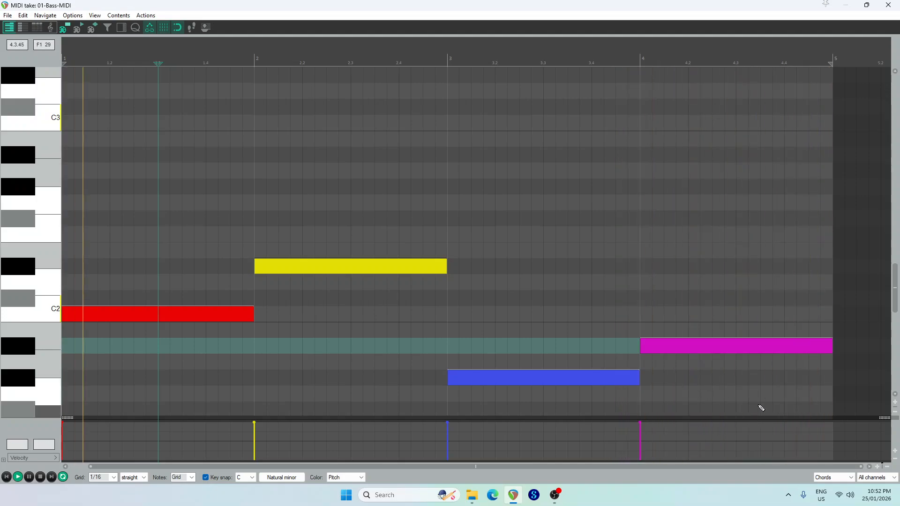
left_click_drag(766, 410, 134, 115)
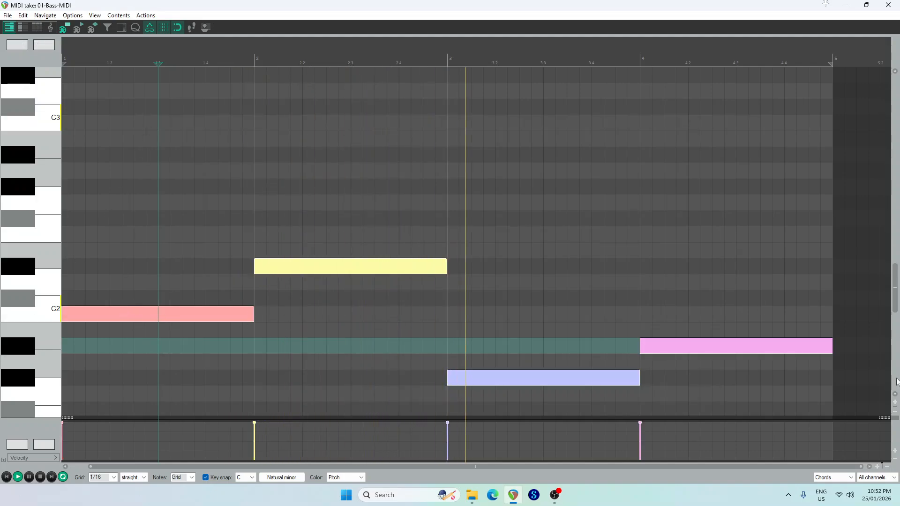
scroll(25, 175, "down", 2)
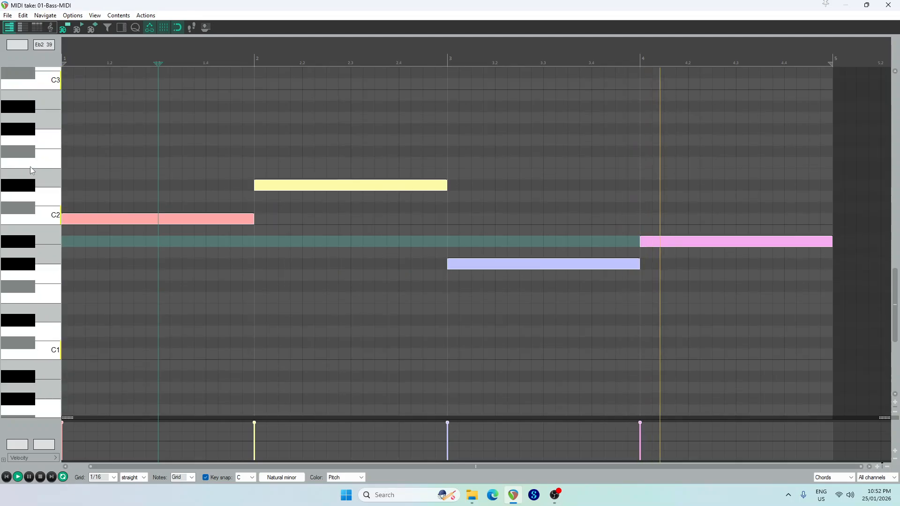
scroll(26, 213, "down", 2)
scroll(26, 213, "up", 2)
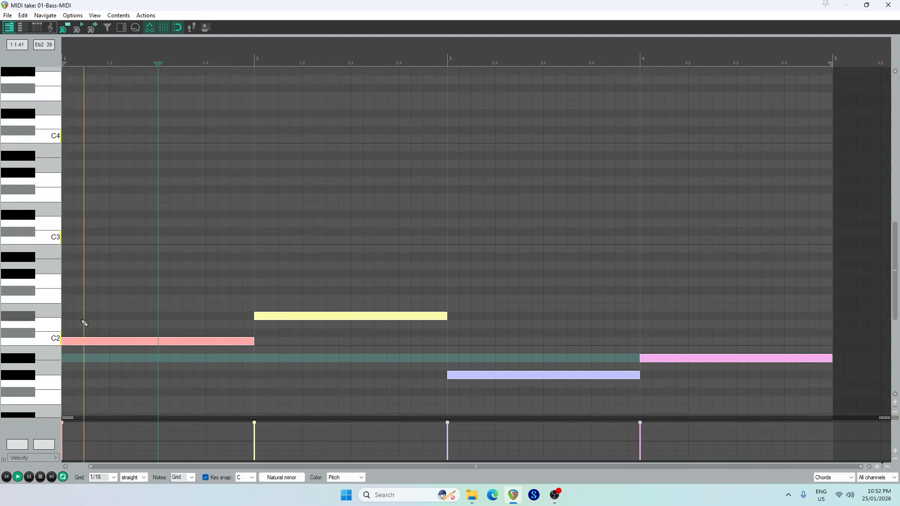
left_click_drag(110, 342, 126, 138)
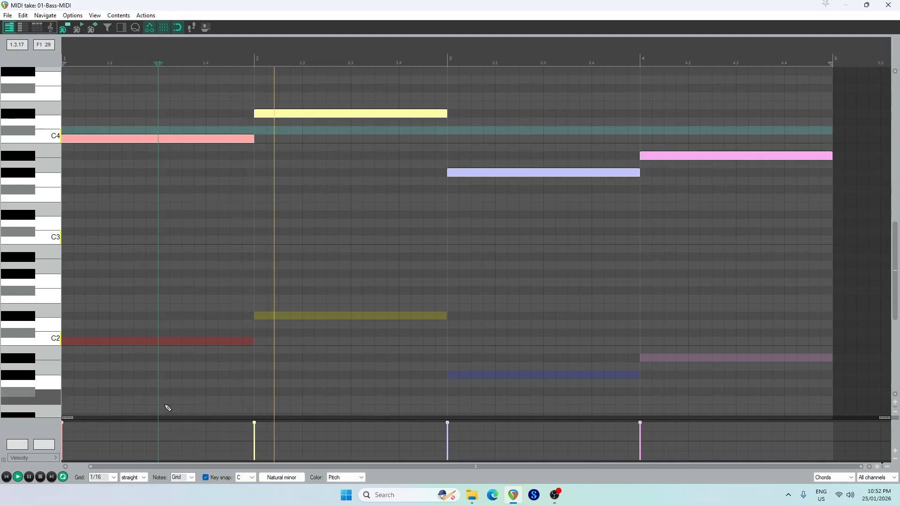
left_click(40, 479)
scroll(9, 210, "up", 5)
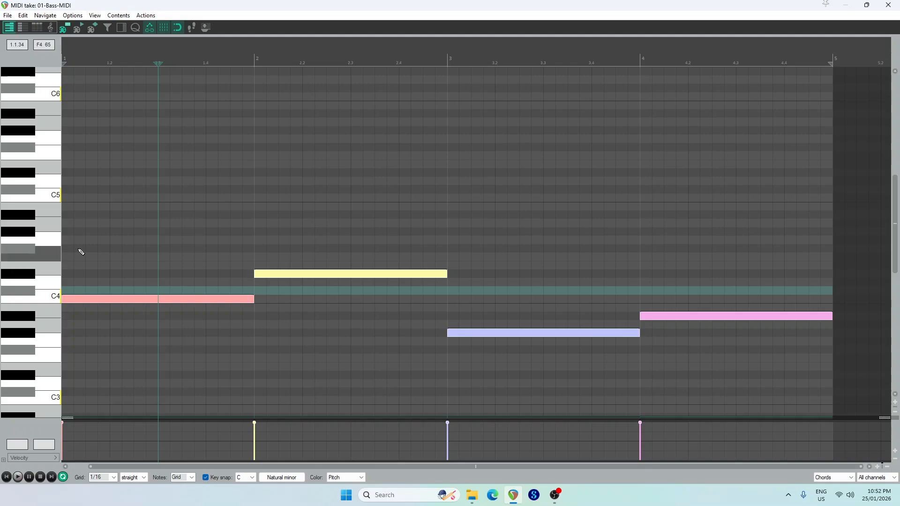
Complete the bar 1 chord by adding full-bar Eb4 and G4 notes above the C4 root.
left_click(362, 375)
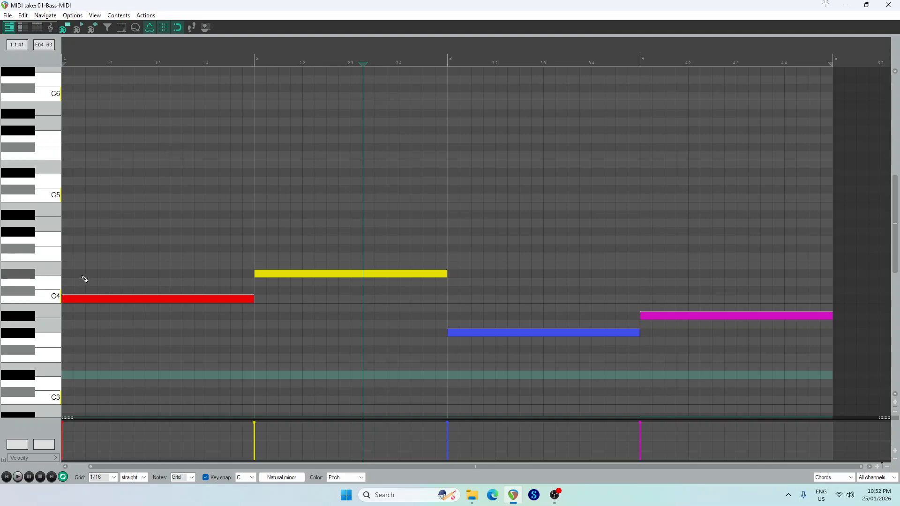
left_click(52, 300)
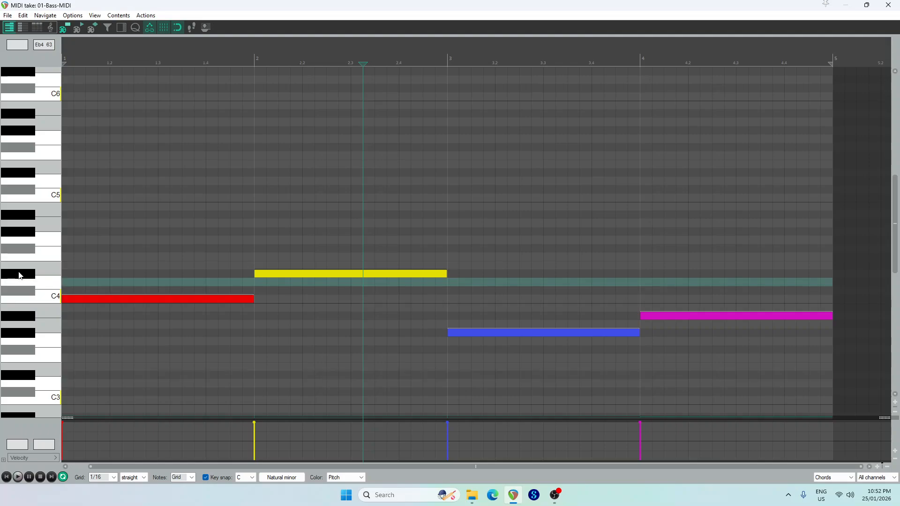
left_click(21, 277)
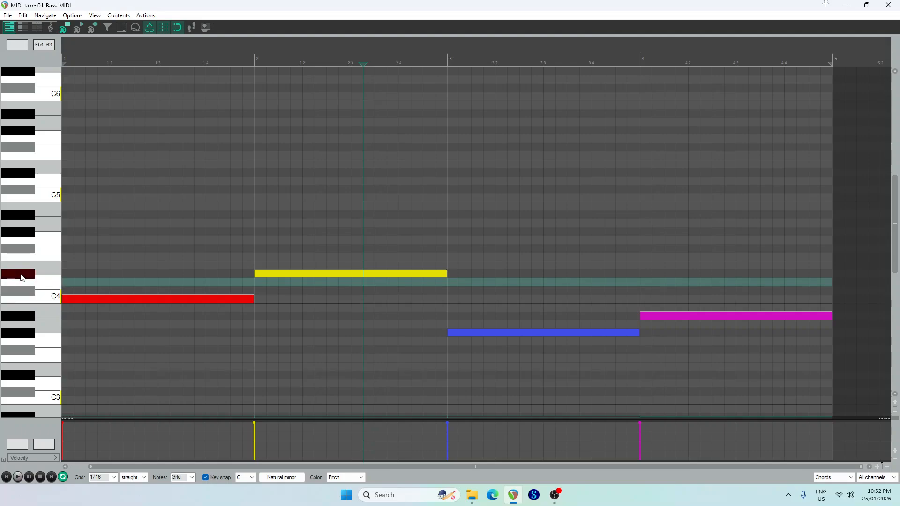
left_click(71, 275)
left_click_drag(79, 277, 254, 273)
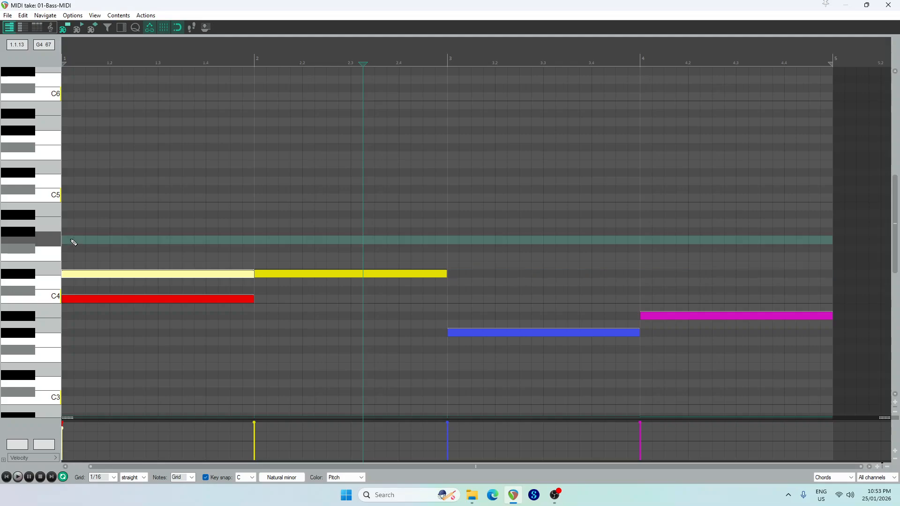
left_click_drag(75, 241, 253, 241)
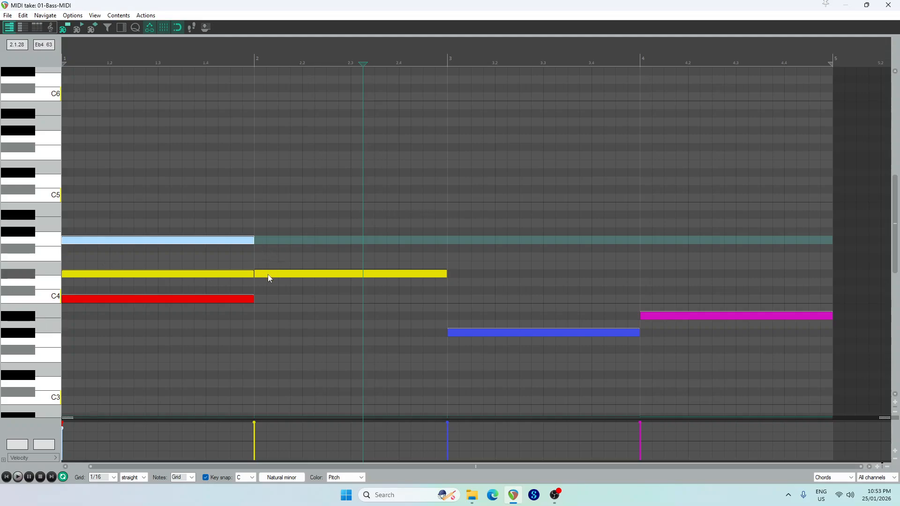
Complete the remaining triads with full-bar notes: G4 and Bb4 in bar 2, C4 and Eb4 in bar 3, D4 and F4 in bar 4.
left_click_drag(261, 240, 447, 240)
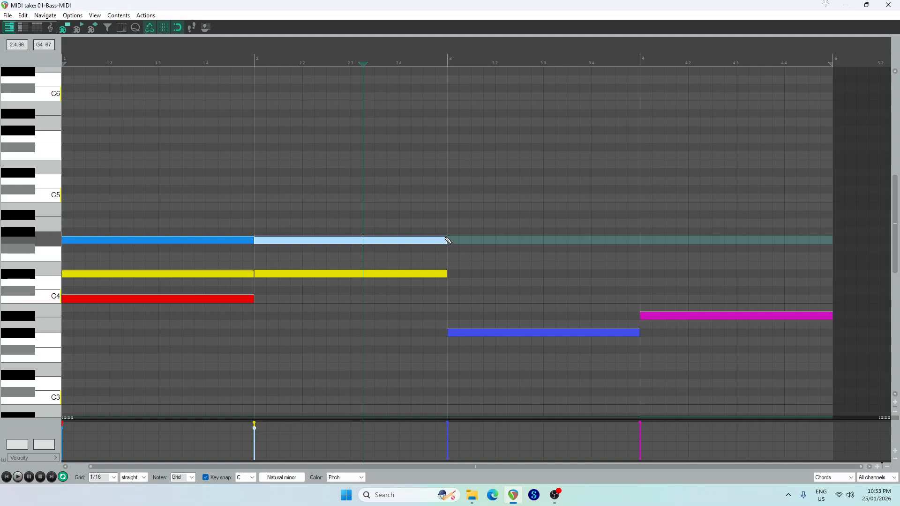
left_click_drag(266, 215, 451, 217)
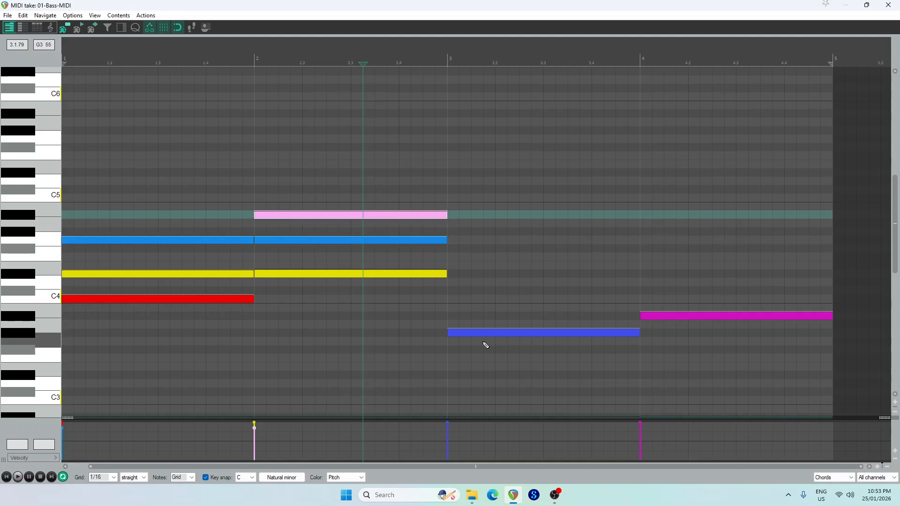
left_click_drag(457, 301, 623, 306)
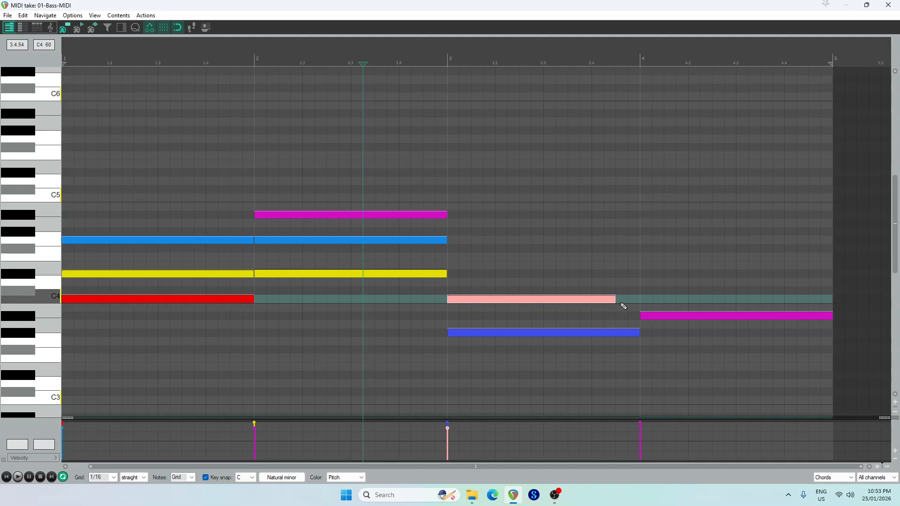
left_click_drag(452, 277, 833, 287)
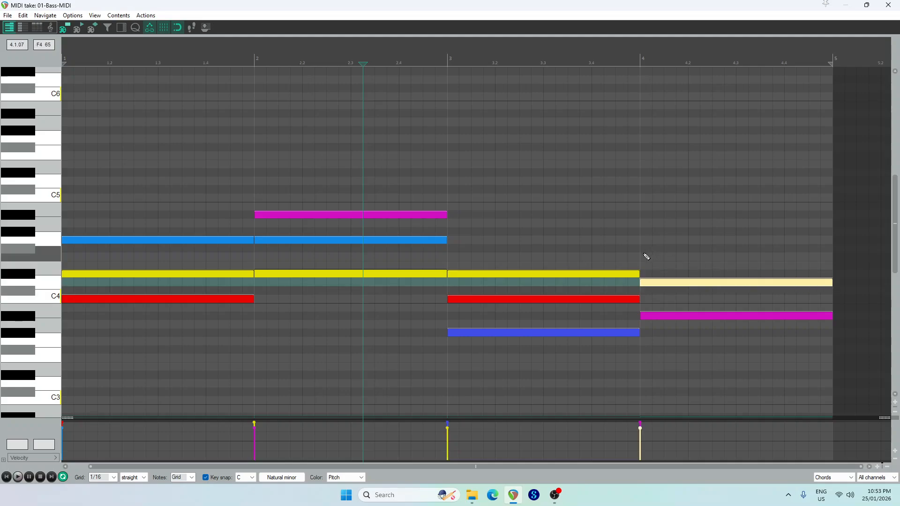
left_click_drag(646, 257, 834, 261)
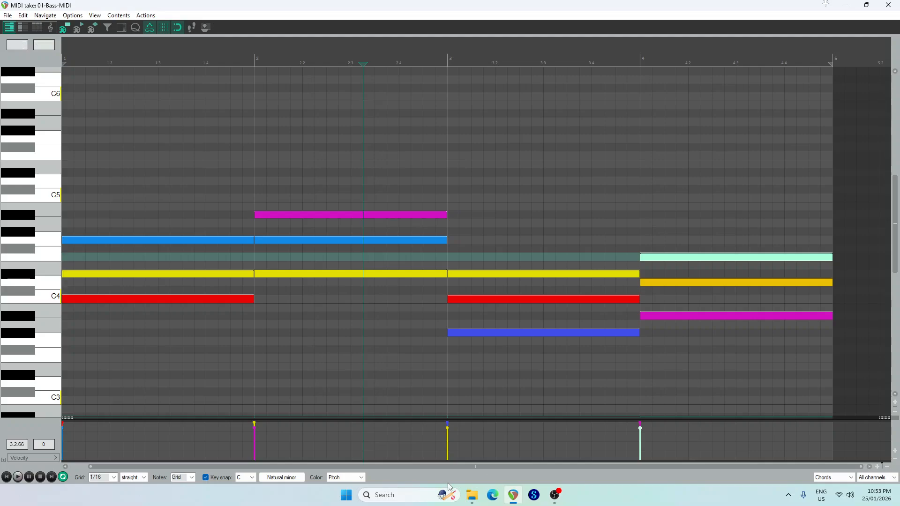
Play the finished chords from the start, then unsolo the Chords track to hear them with the bass and stop playback.
left_click(7, 477)
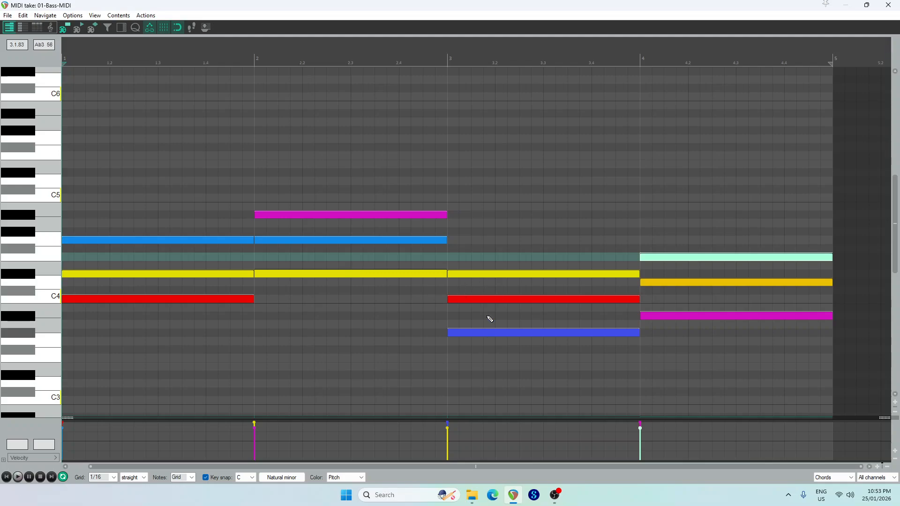
left_click(19, 477)
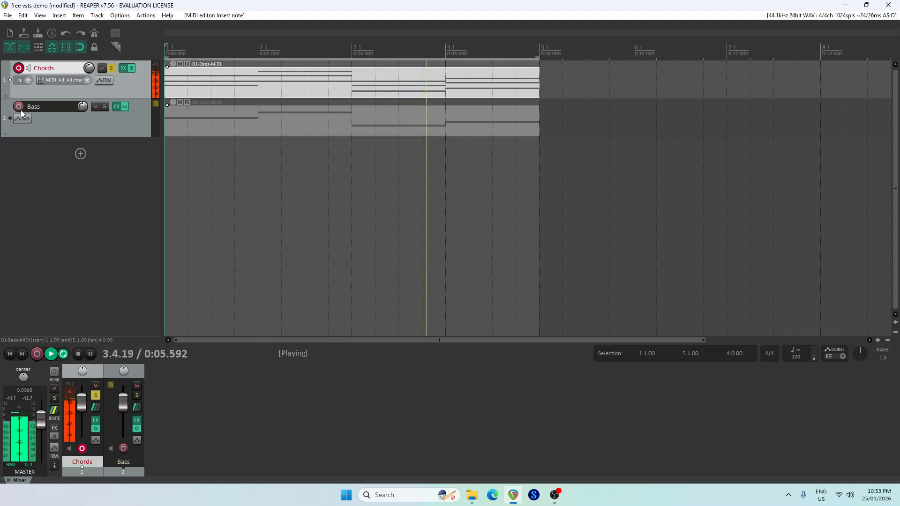
left_click(111, 68)
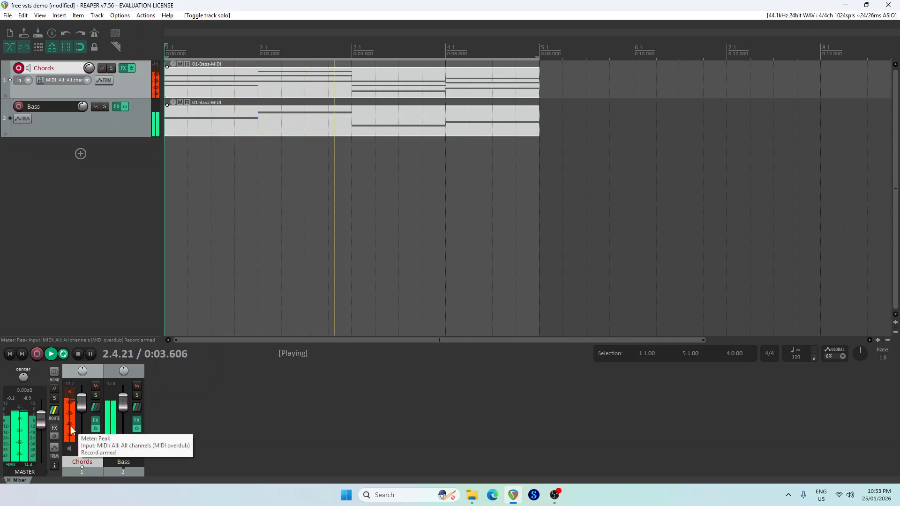
left_click(79, 355)
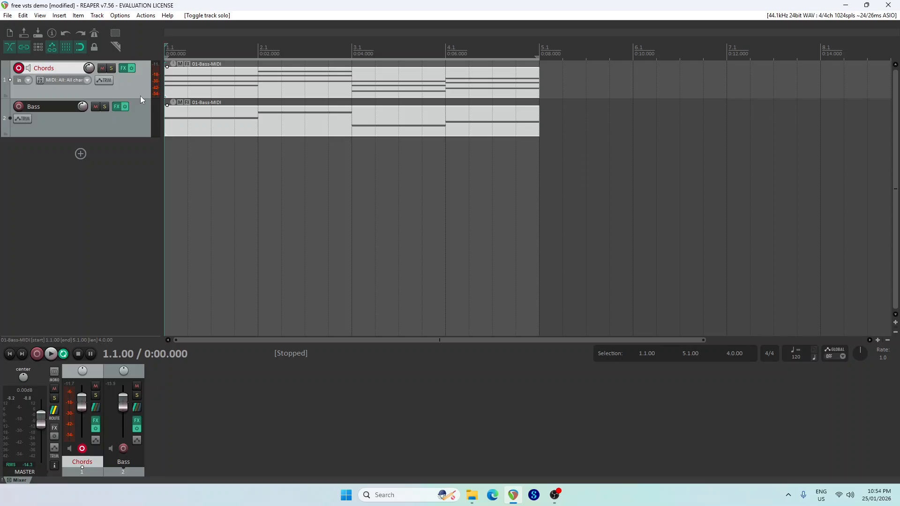
Duplicate the Chords track and rename the first of the two copies to Melody.
right_click(131, 85)
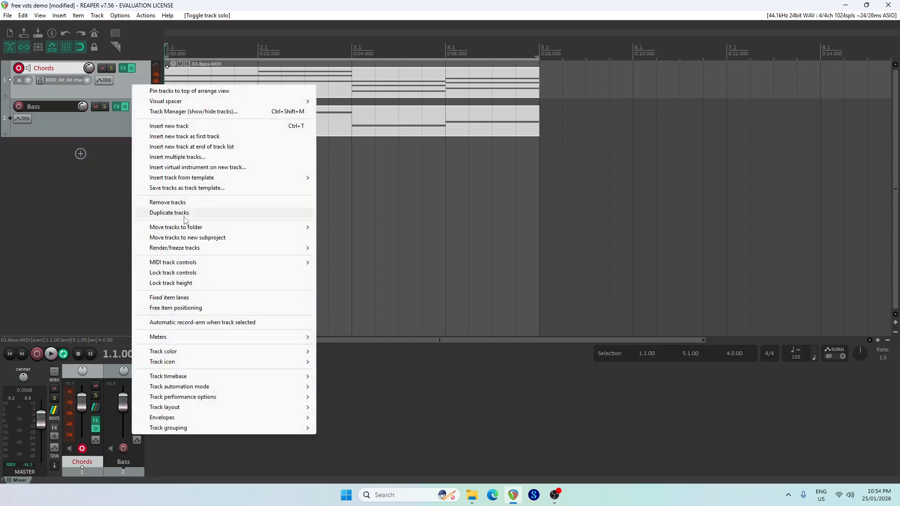
left_click(71, 118)
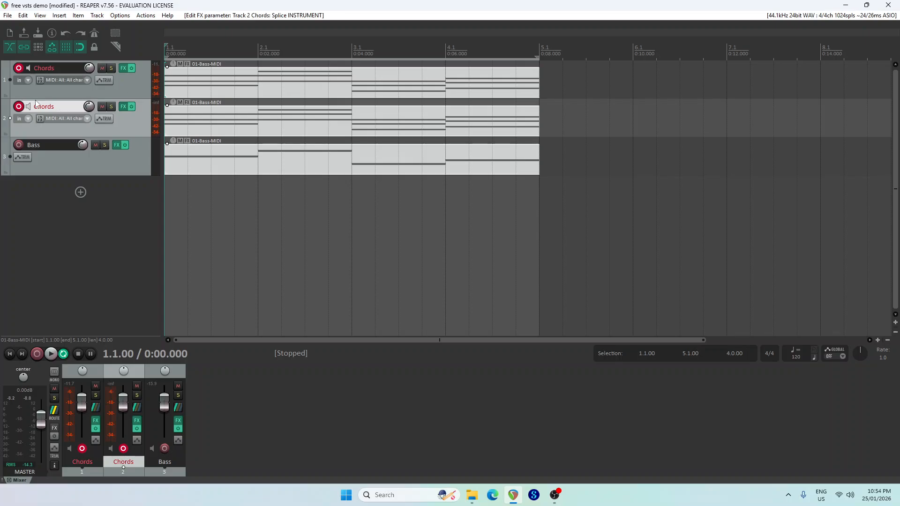
double_click(45, 68)
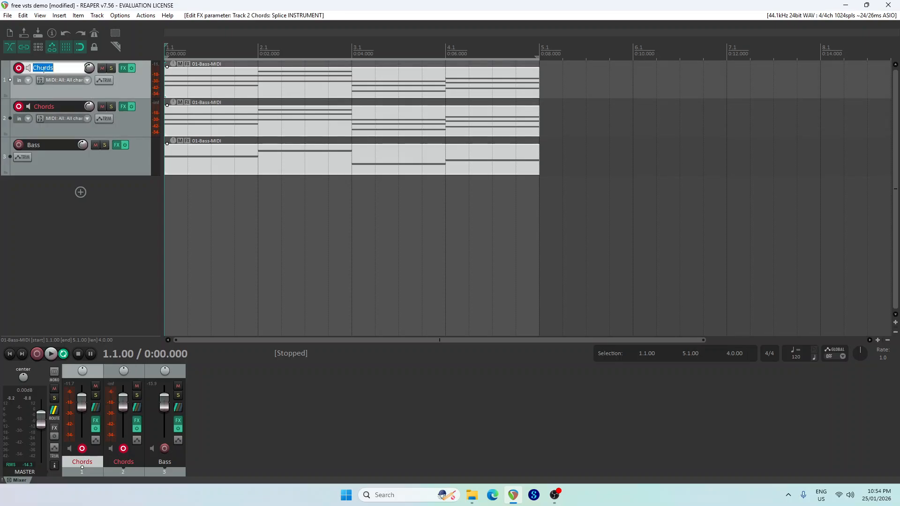
key("Return")
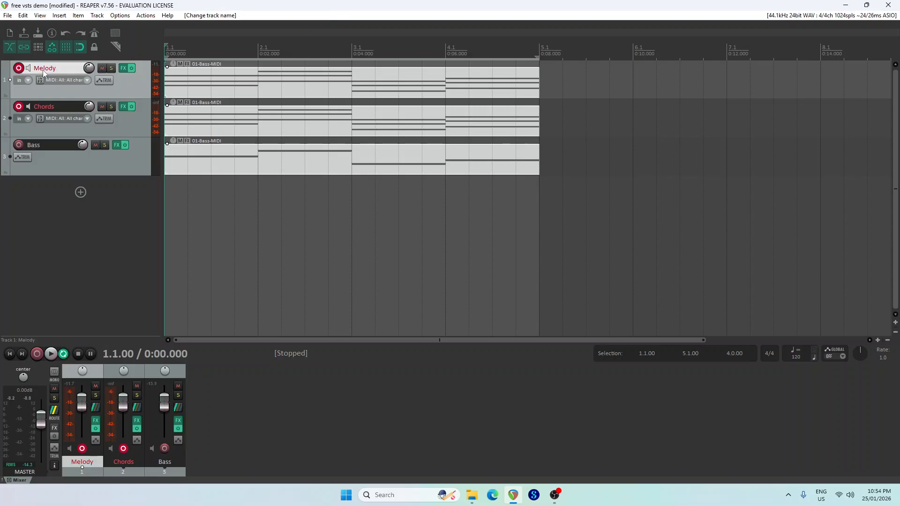
Add the Analog Lab V (Arturia) instrument to the Melody track and close the effects chain window, keeping the plugin's own window open.
left_click(123, 68)
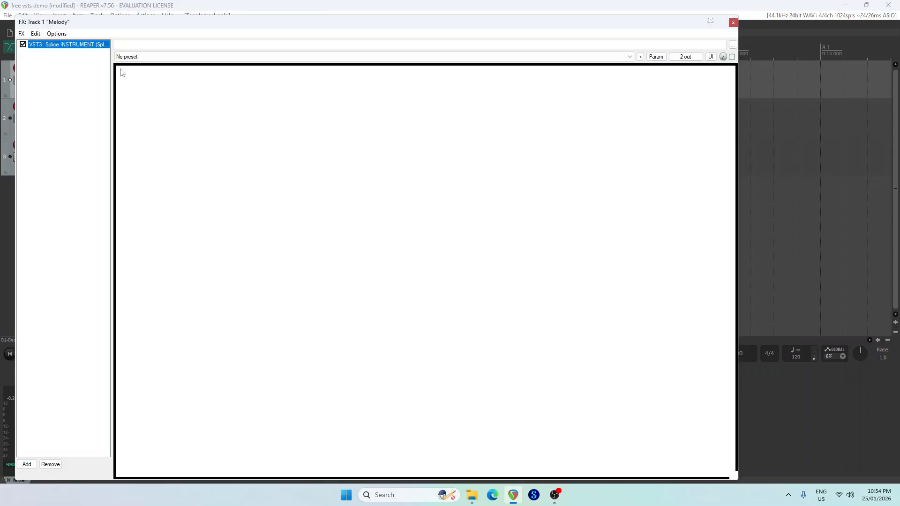
left_click(27, 464)
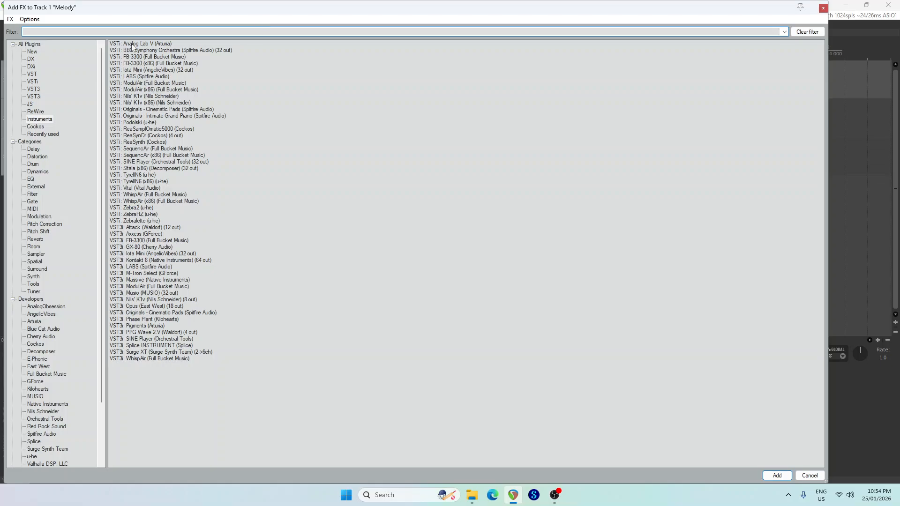
left_click(136, 45)
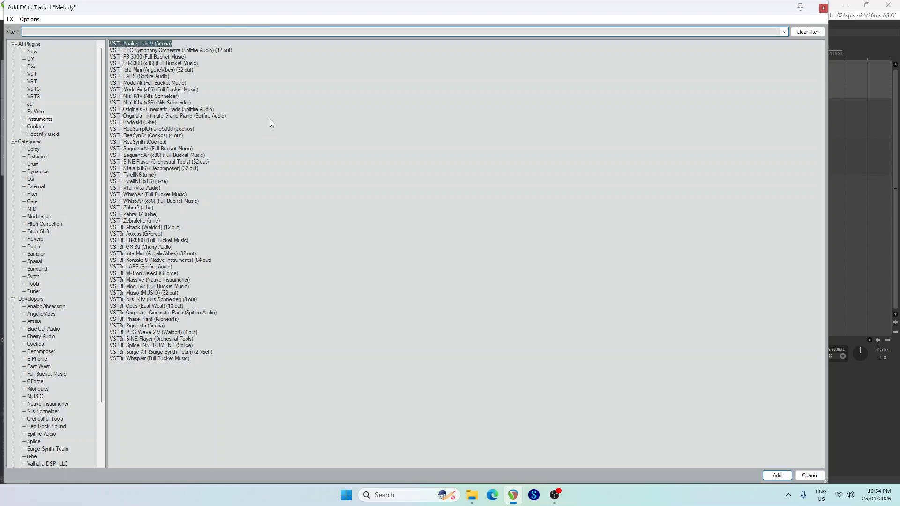
key("Return")
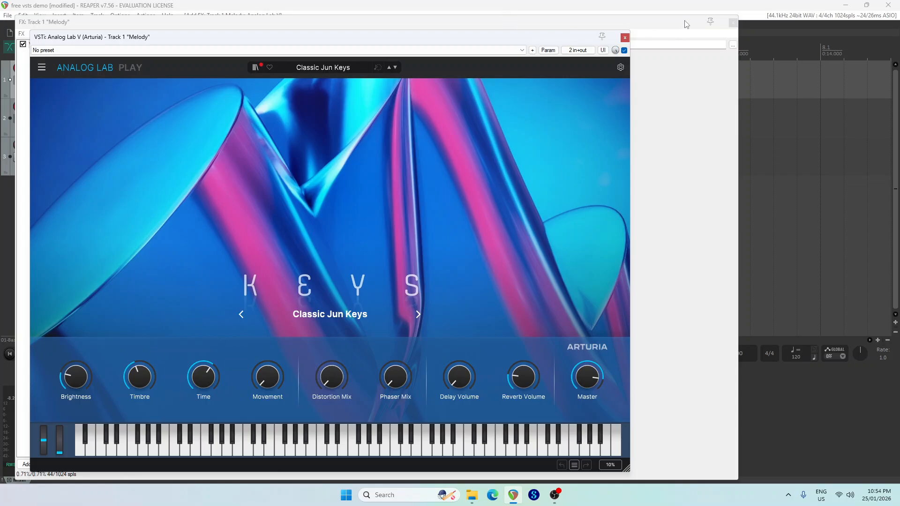
left_click(666, 27)
left_click(733, 23)
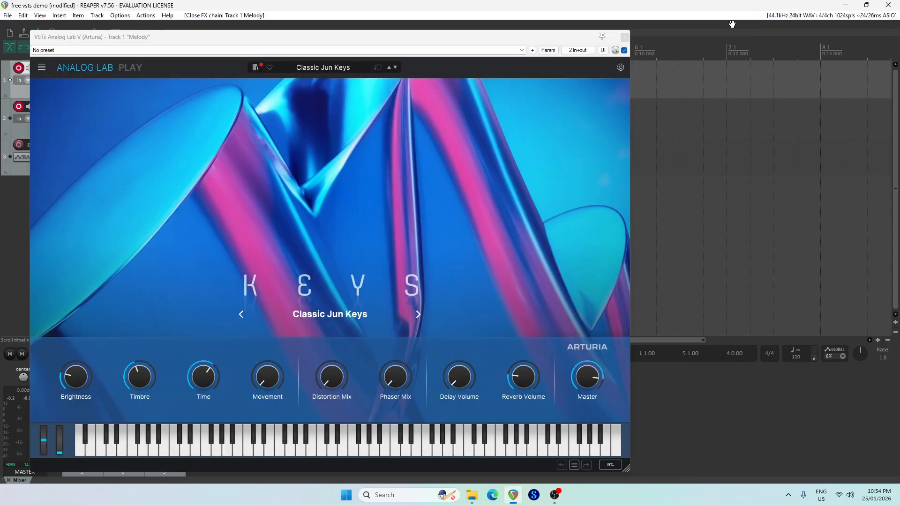
left_click_drag(347, 29, 451, 41)
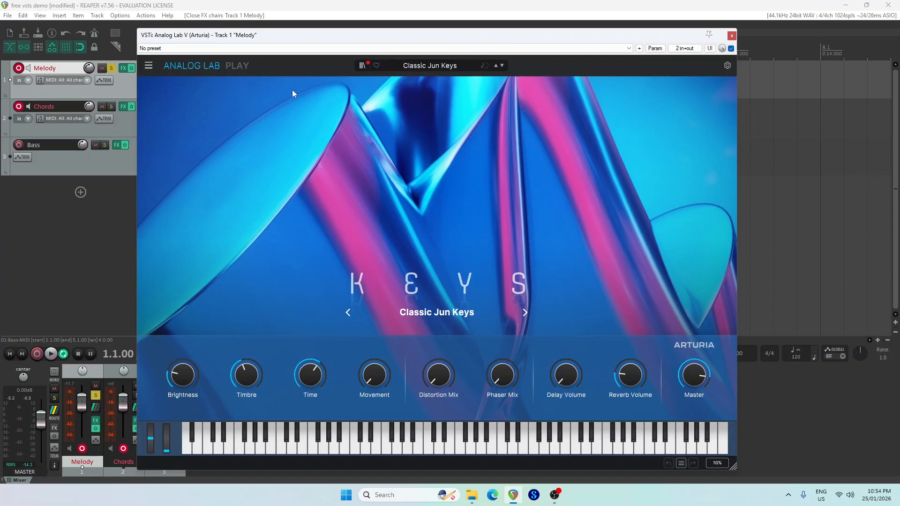
Look through the Keys presets in the Analog Lab sound browser and return to the overview of sound types.
left_click(361, 67)
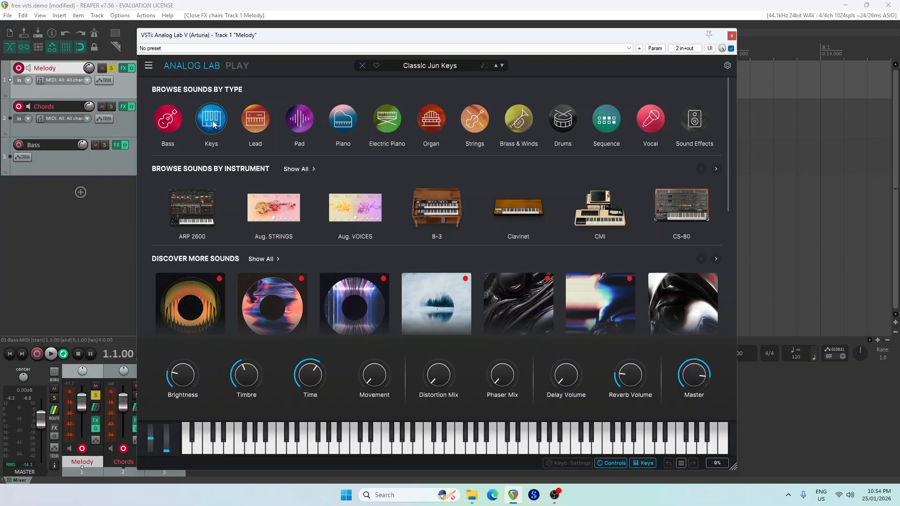
mouse_move(211, 126)
left_click(211, 257)
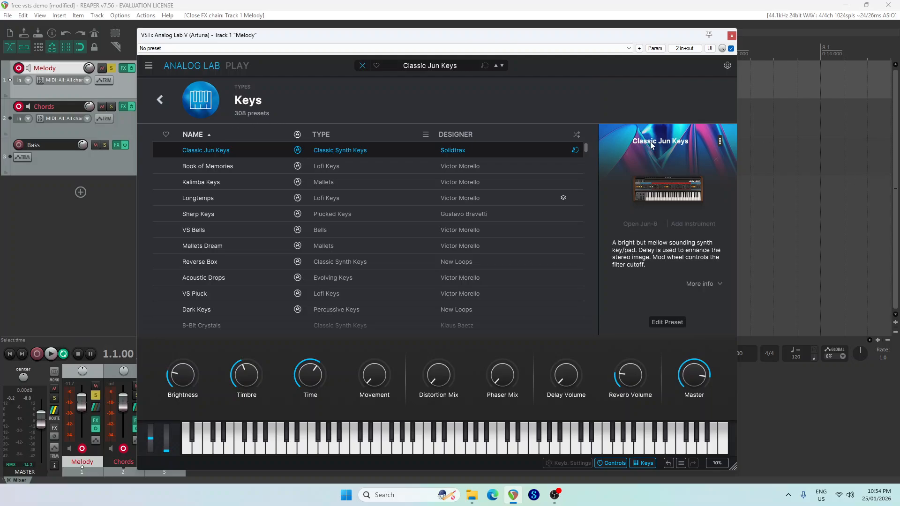
left_click_drag(585, 149, 591, 106)
scroll(575, 255, "down", 6)
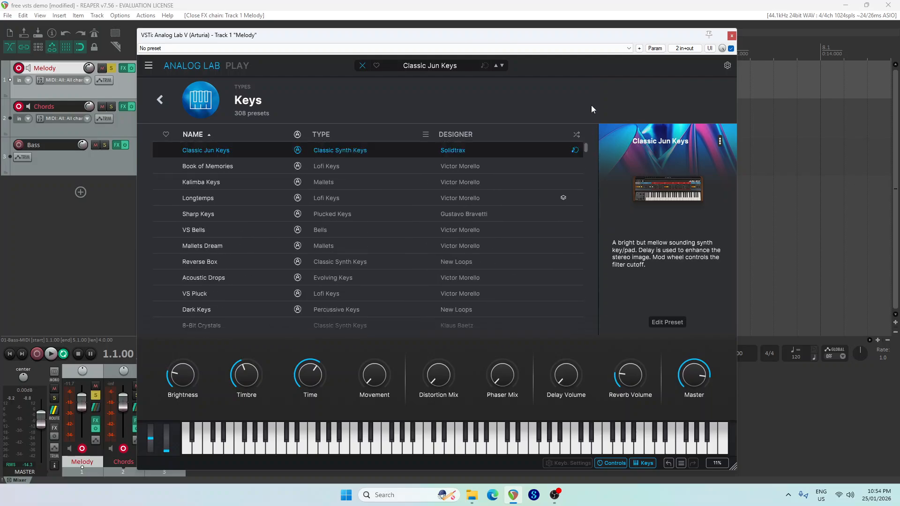
left_click(159, 100)
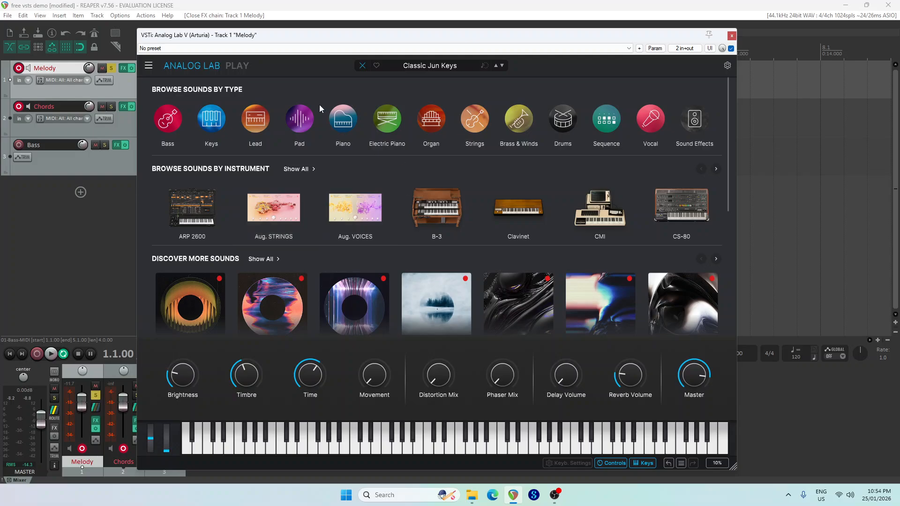
Load the American Home Grand preset from the Piano sounds and close the sound browser.
mouse_move(341, 125)
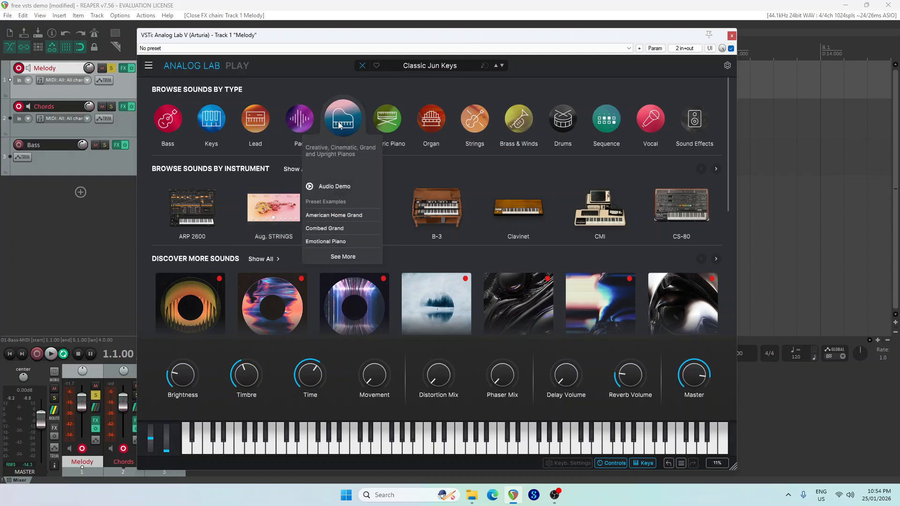
left_click(332, 257)
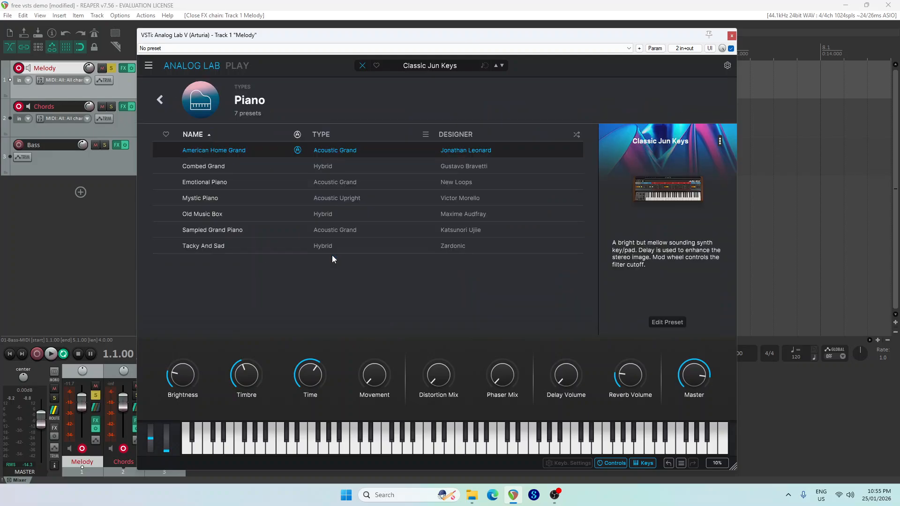
left_click(160, 100)
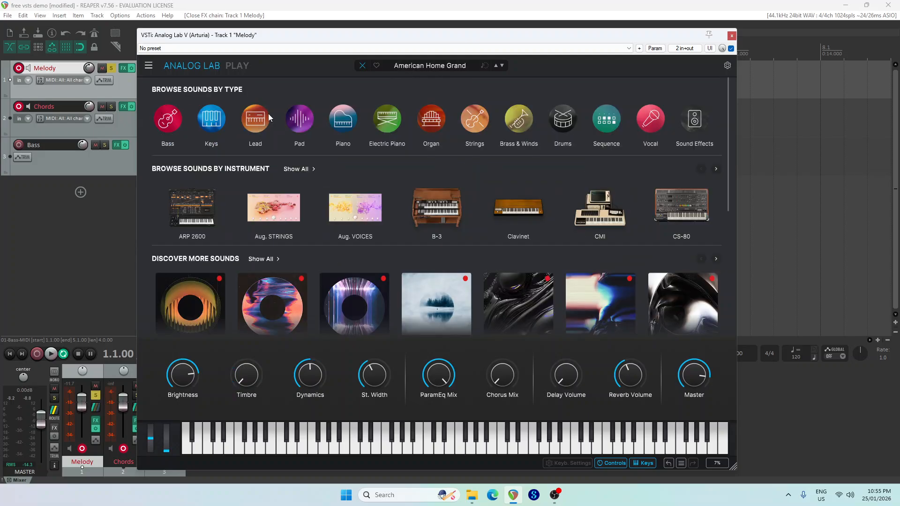
left_click(360, 67)
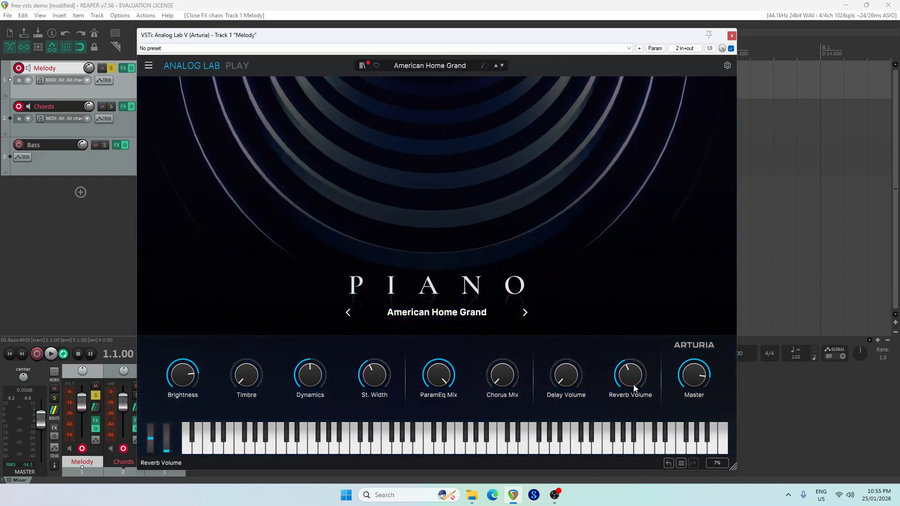
Raise Reverb Volume, Delay Volume and Timbre, lower Brightness to mid-range, set Chorus Mix to about 0.39, and close the plugin window.
left_click_drag(631, 375, 630, 359)
left_click_drag(567, 375, 567, 356)
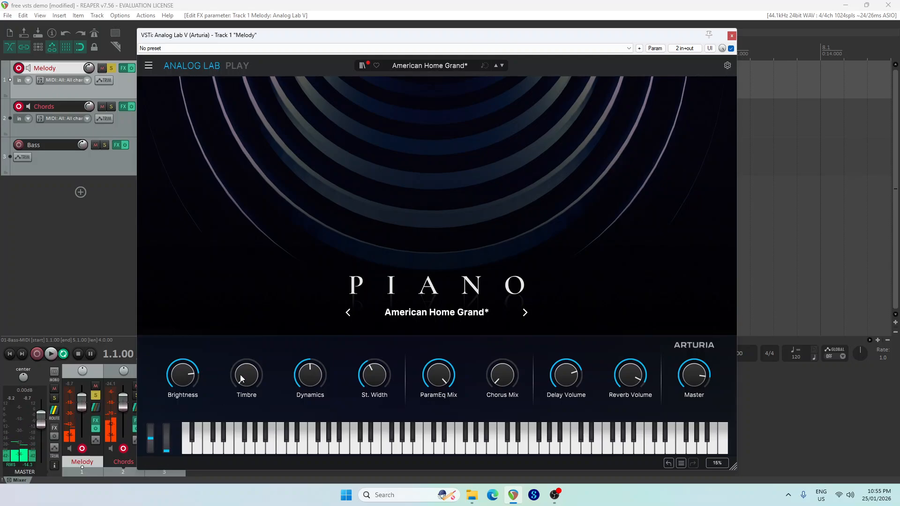
left_click_drag(241, 379, 241, 349)
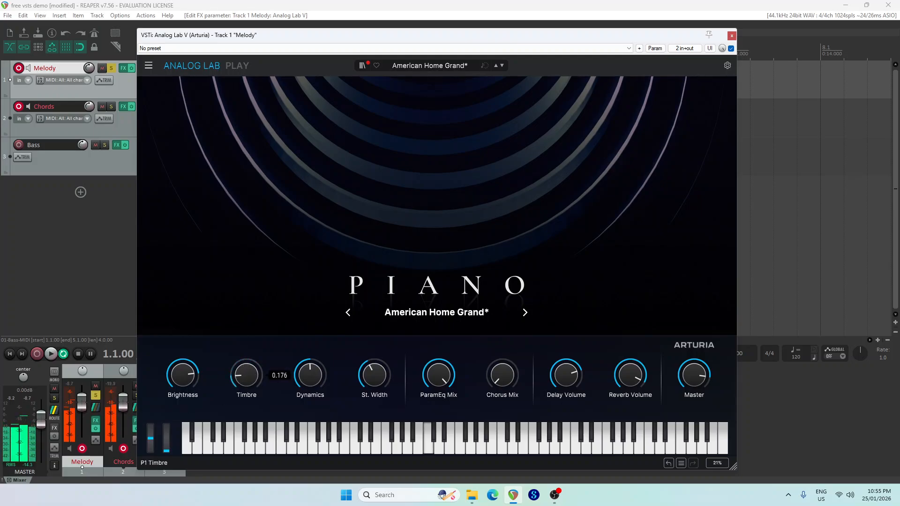
mouse_move(182, 375)
left_mouse_down()
mouse_move(183, 392)
mouse_move(183, 375)
left_mouse_up()
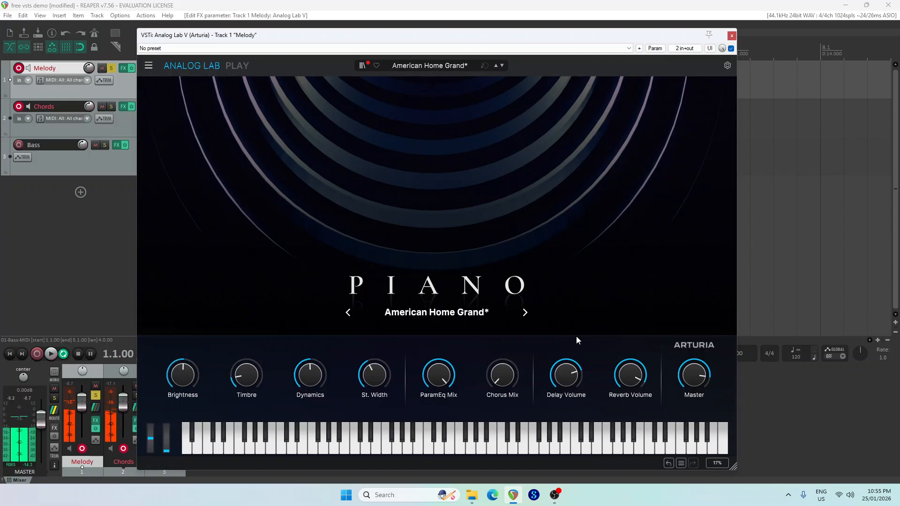
left_click_drag(499, 378, 498, 343)
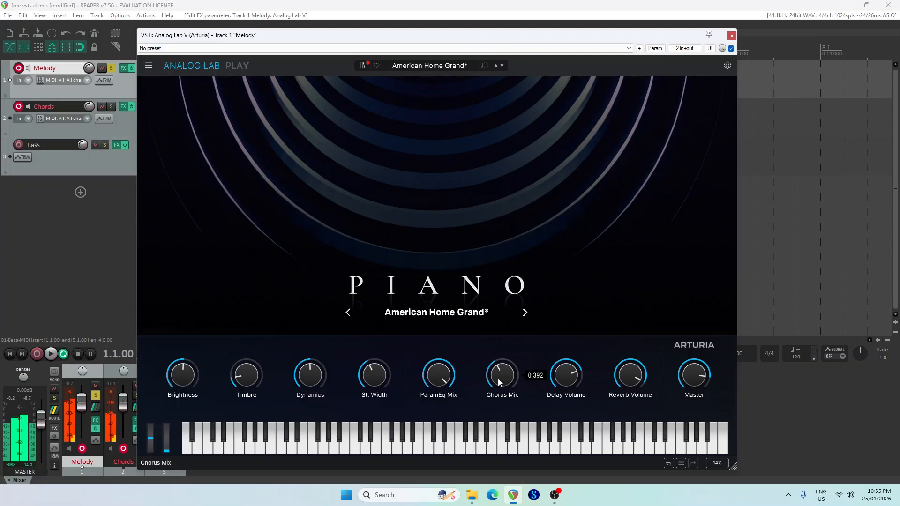
left_click(731, 36)
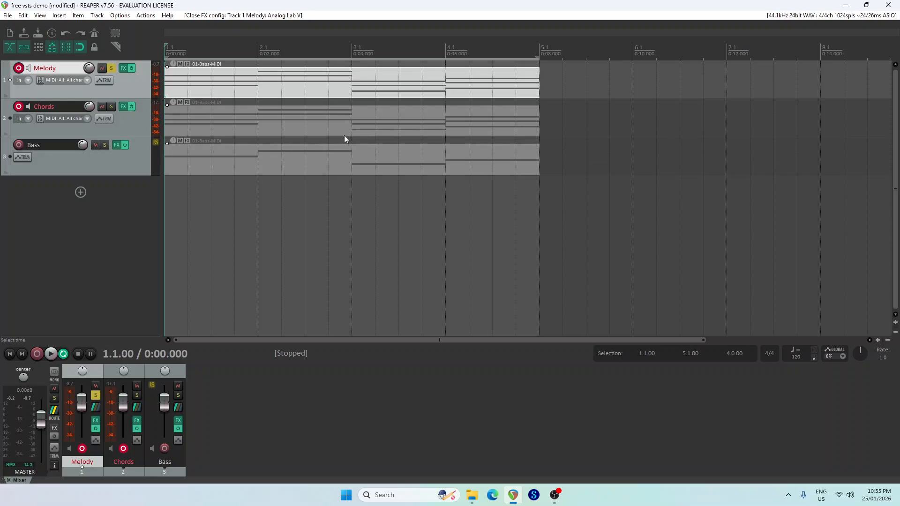
Open the Melody track's MIDI item and shorten all its notes to one beat, then deselect them.
double_click(285, 89)
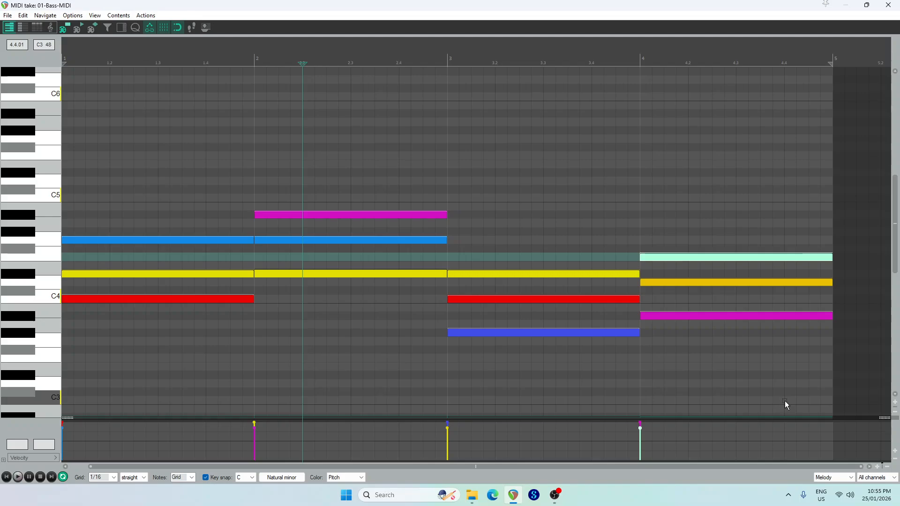
left_click_drag(786, 405, 181, 133)
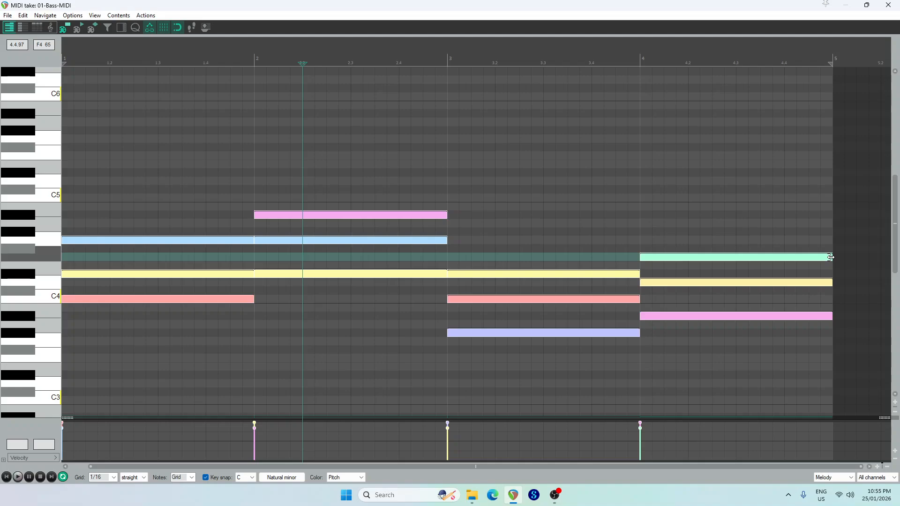
left_click_drag(830, 257, 688, 274)
left_click(170, 358)
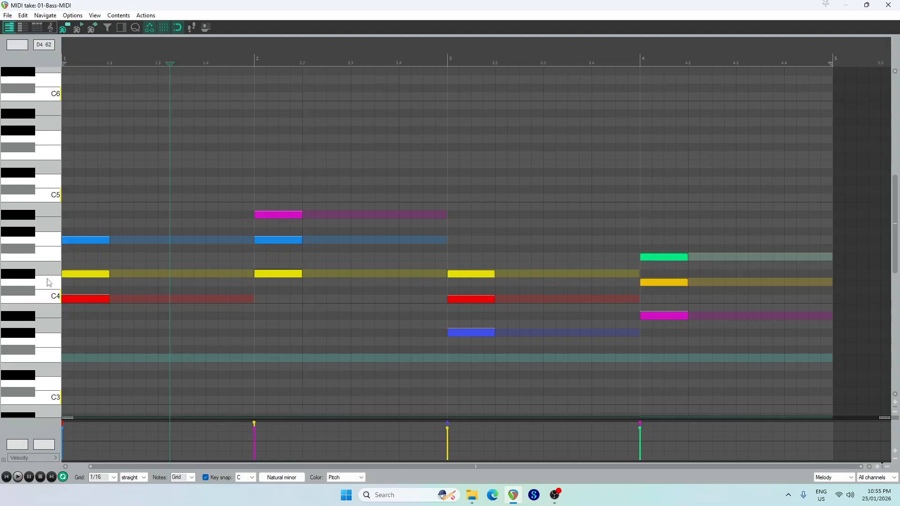
Stagger the first two chords: move Eb4 to beat 2 and G4 to beat 3 in bar 1, G4 to beat 2 and Bb4 to beat 3 in bar 2.
left_click_drag(90, 275, 138, 276)
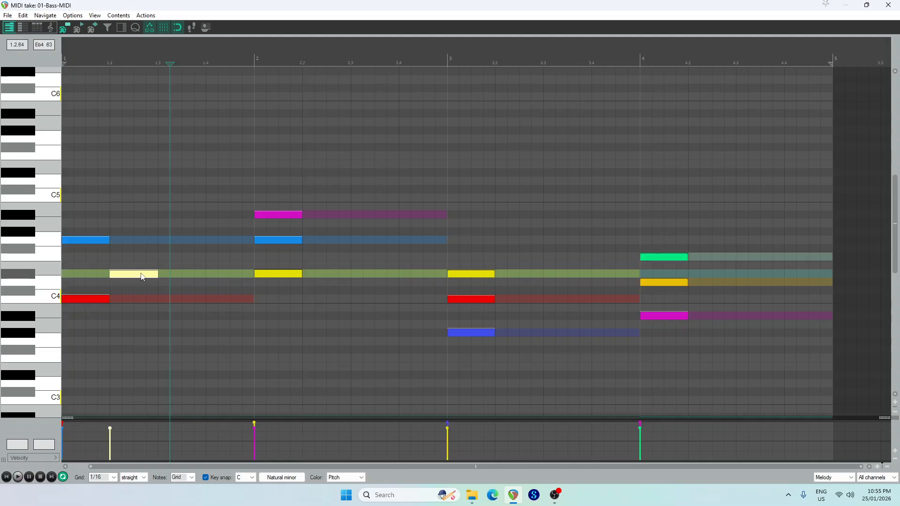
left_click_drag(97, 240, 190, 240)
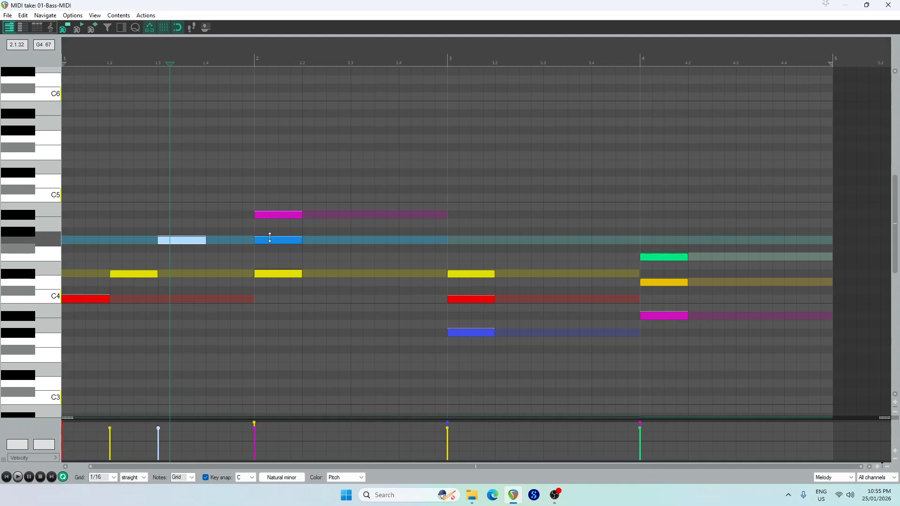
left_click_drag(271, 241, 333, 243)
left_click_drag(279, 214, 379, 216)
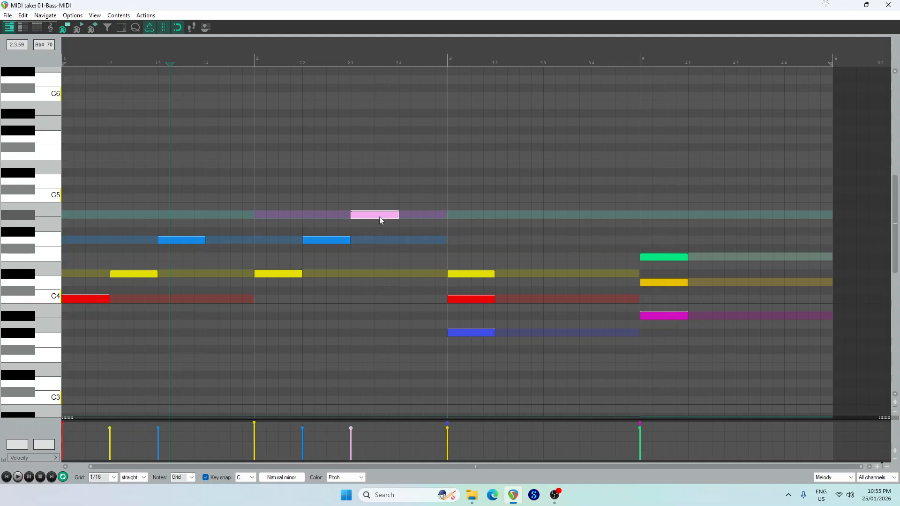
Stagger the last two chords: move C4 to beat 2 and Eb4 to beat 3 in bar 3, D4 to beat 2 and F4 to beat 3 in bar 4.
left_click_drag(488, 301, 507, 298)
left_click_drag(465, 273, 562, 276)
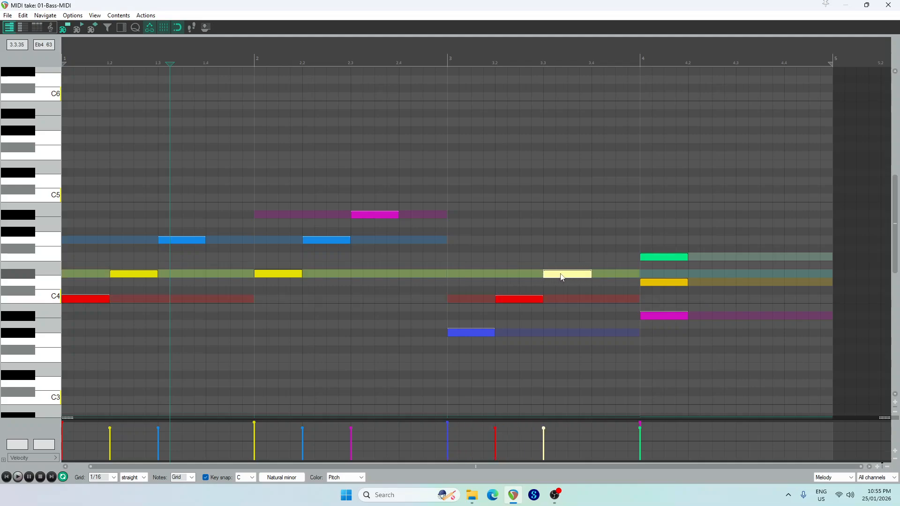
left_click_drag(663, 284, 717, 285)
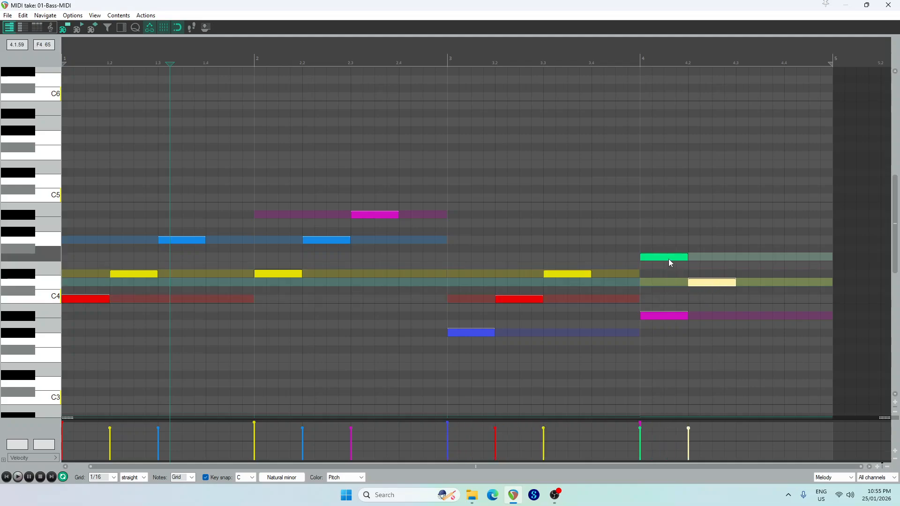
left_click_drag(669, 259, 768, 261)
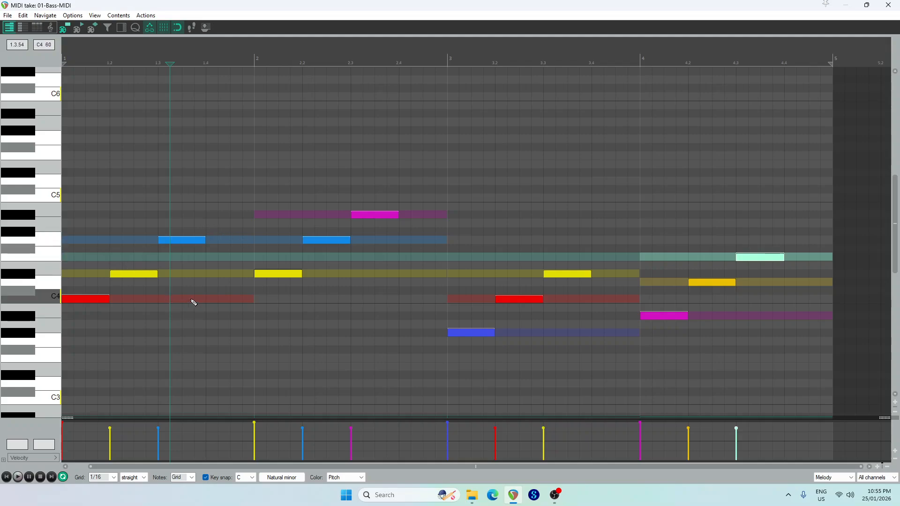
Play the melody from the start, close the MIDI editor and unsolo the Melody track to hear all tracks together.
left_click(9, 477)
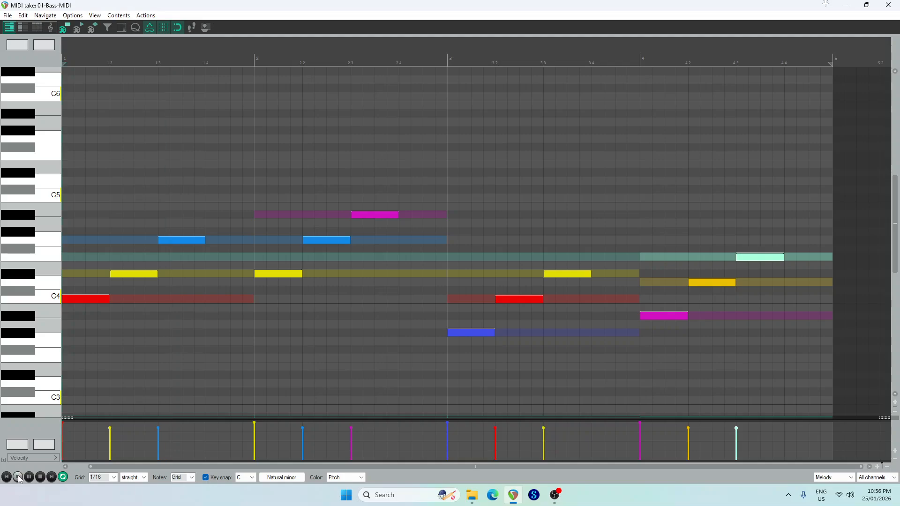
left_click(18, 477)
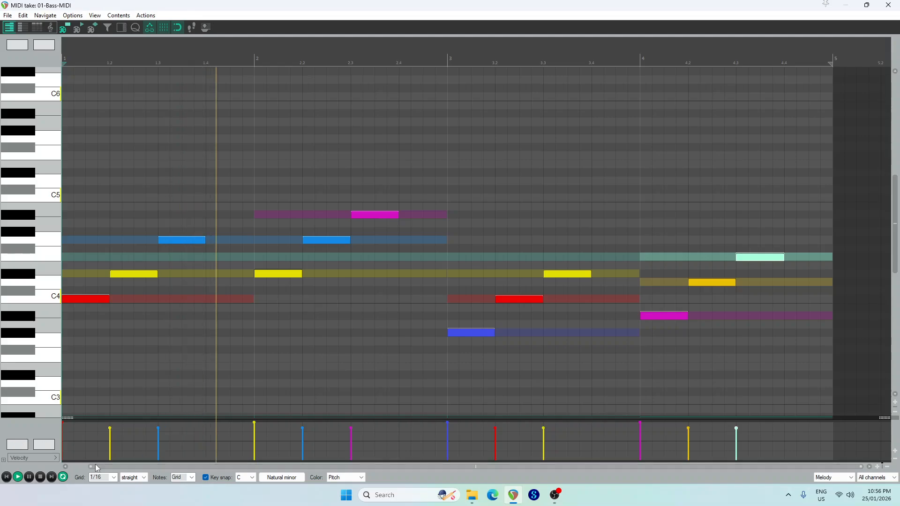
left_click(889, 6)
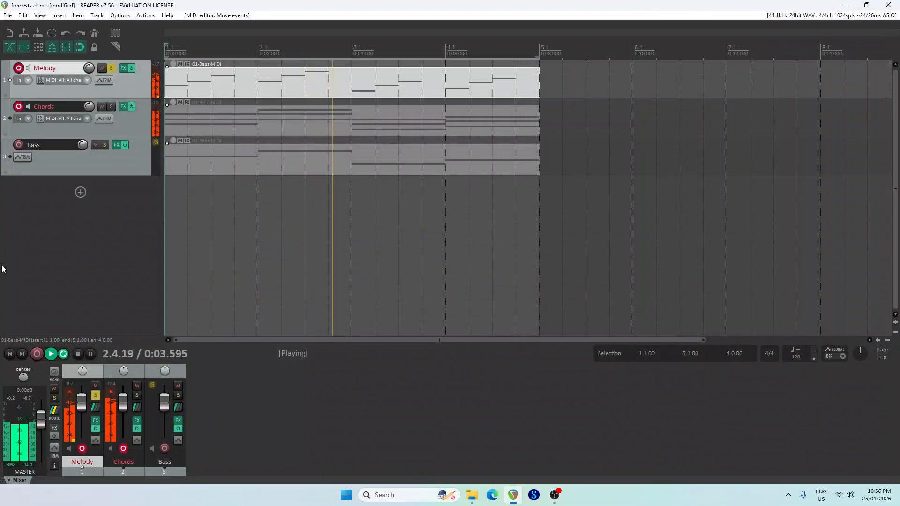
left_click(111, 68)
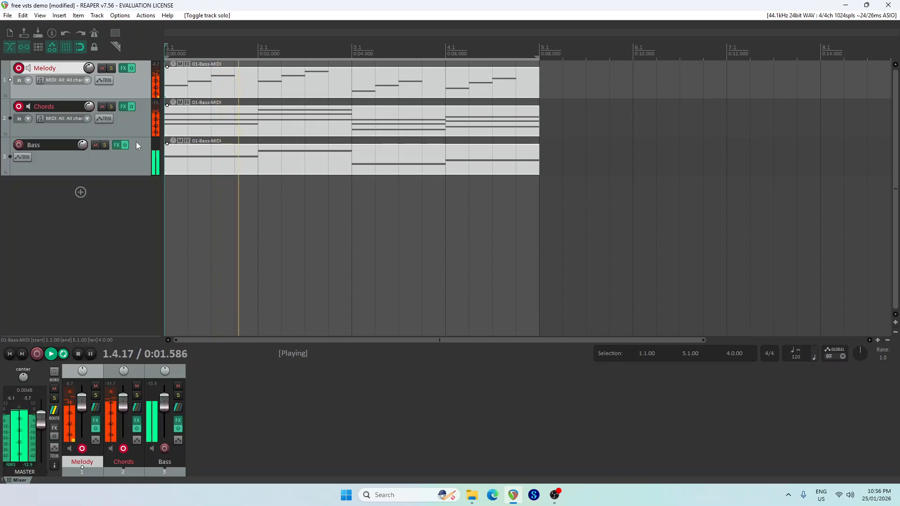
Move all notes of the Melody item up one octave and close the MIDI editor.
double_click(242, 89)
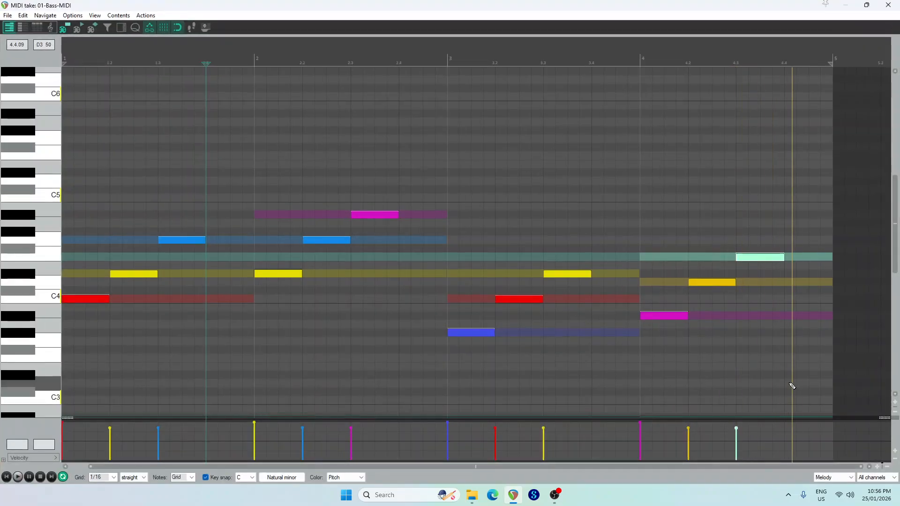
left_click_drag(792, 386, 85, 143)
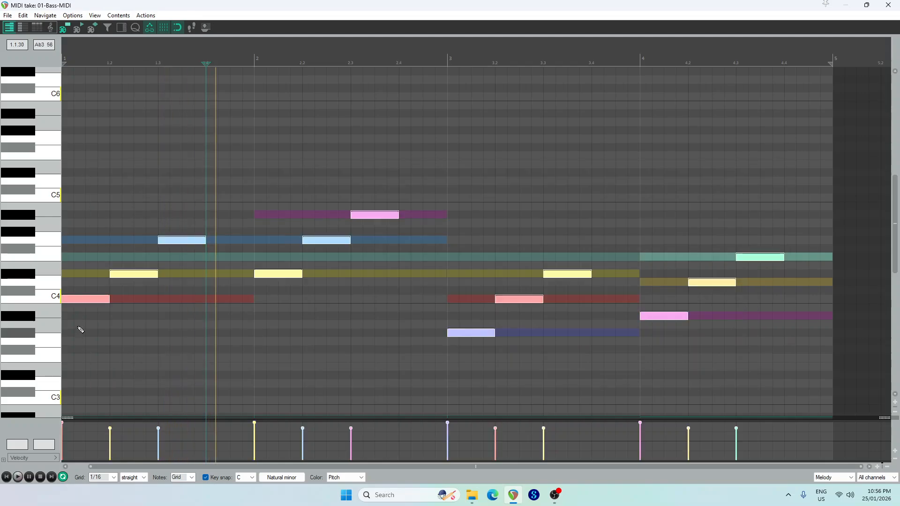
left_click_drag(86, 298, 86, 198)
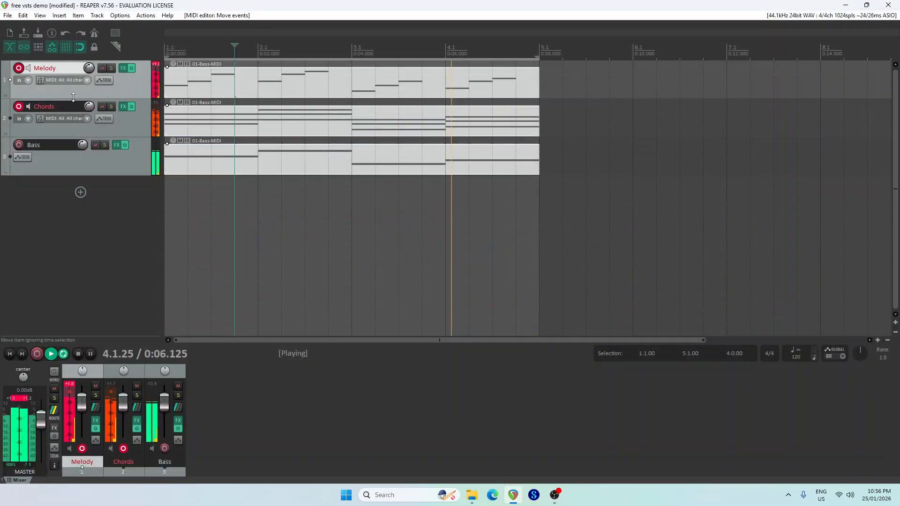
left_click(889, 4)
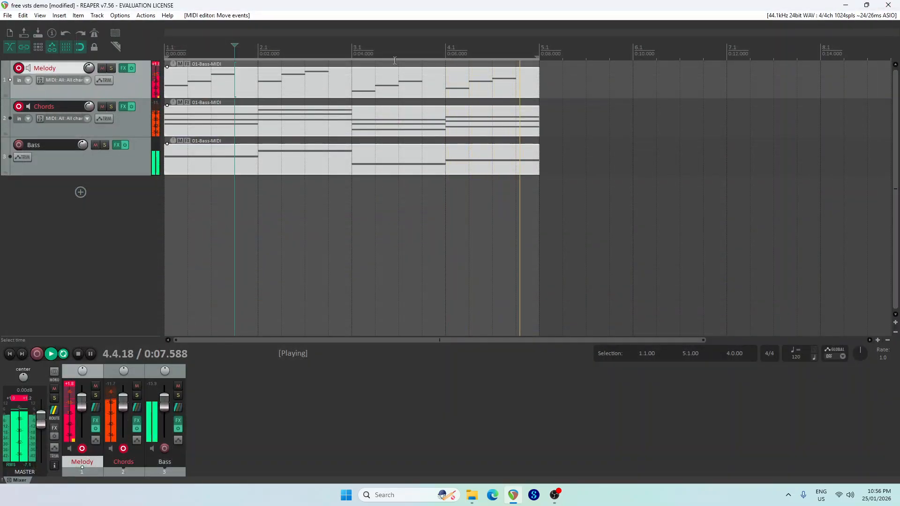
Stop playback and lower the Ab5 notes in bars 1 and 2 of the Melody item to G5.
double_click(317, 89)
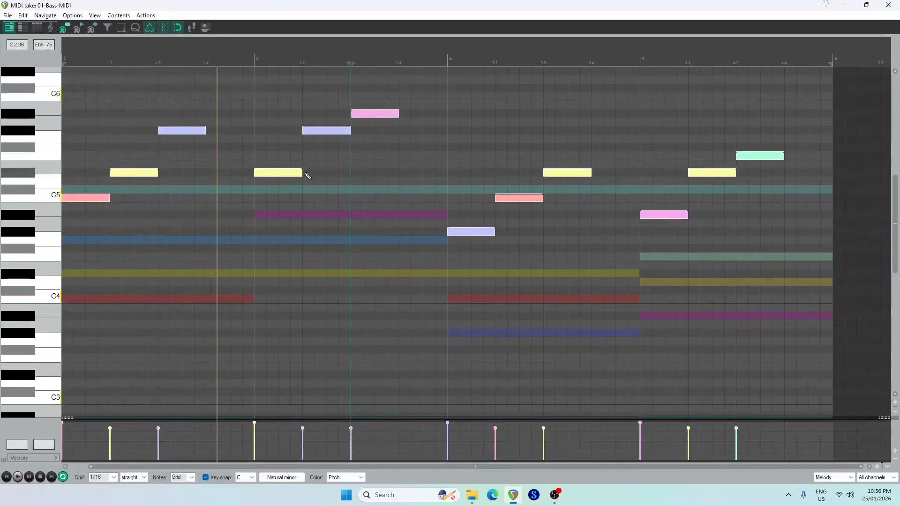
left_click(40, 477)
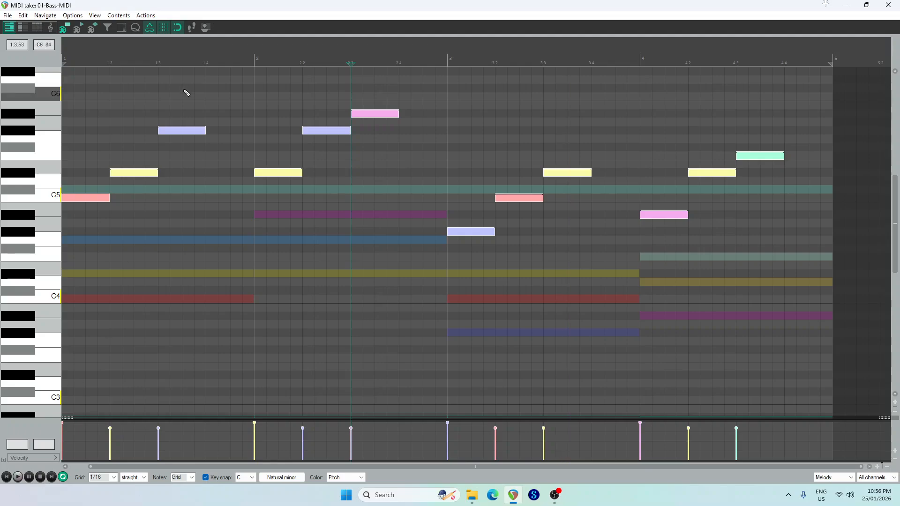
left_click(184, 253)
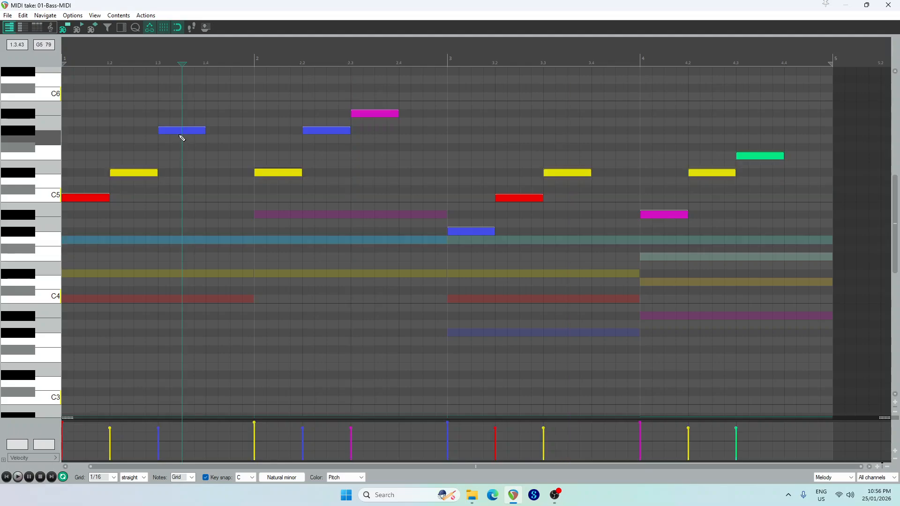
left_click(181, 133)
key("Down")
left_click(291, 175)
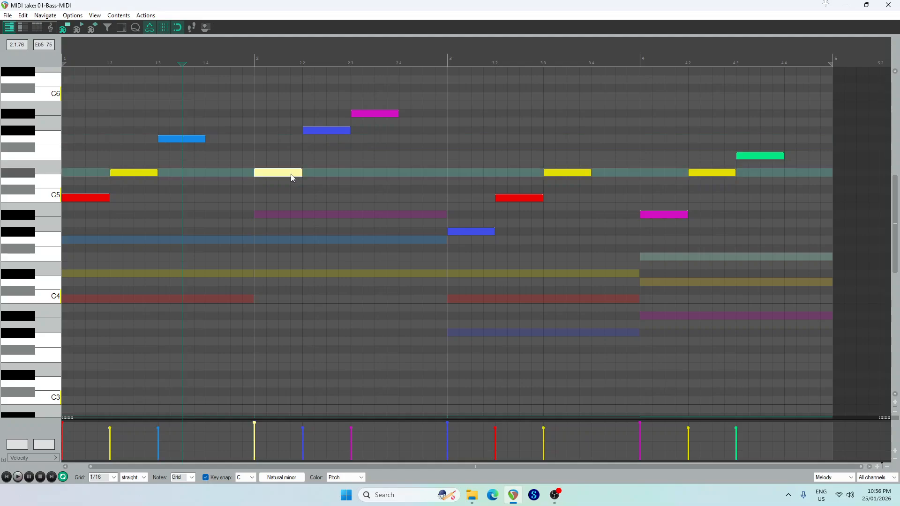
left_click(330, 132)
key("Down")
Check the remaining melody notes one by one, lower the Eb5 on beat 2 of bar 4 to D5, and close the MIDI editor.
left_click(378, 113)
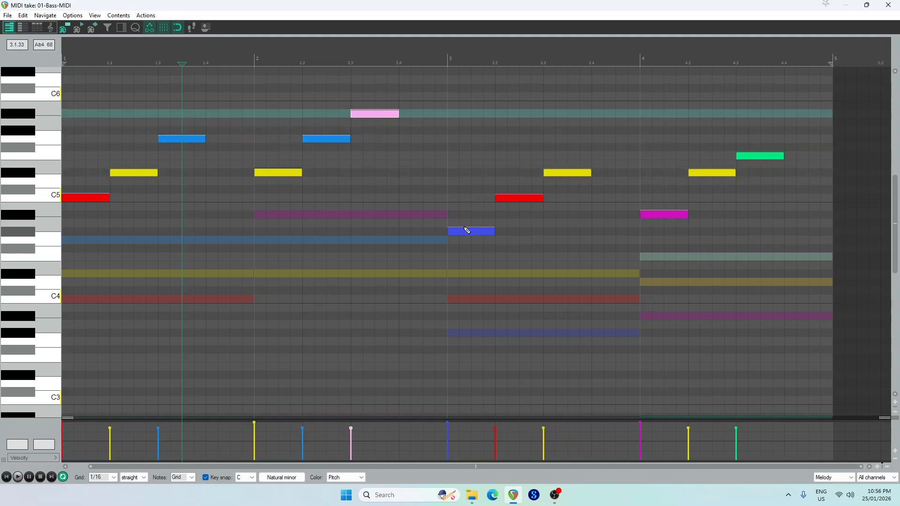
left_click(467, 230)
left_click(519, 197)
left_click(577, 181)
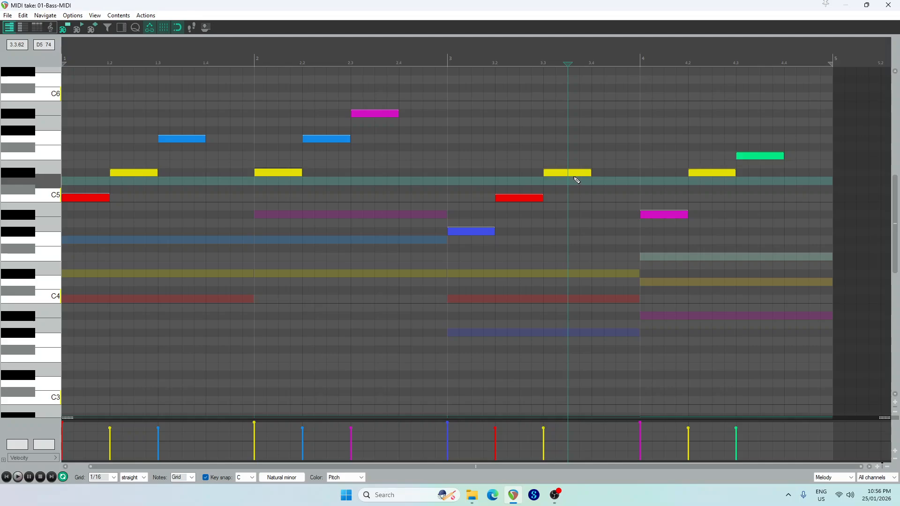
left_click(578, 173)
left_click(656, 214)
left_click_drag(716, 174, 718, 183)
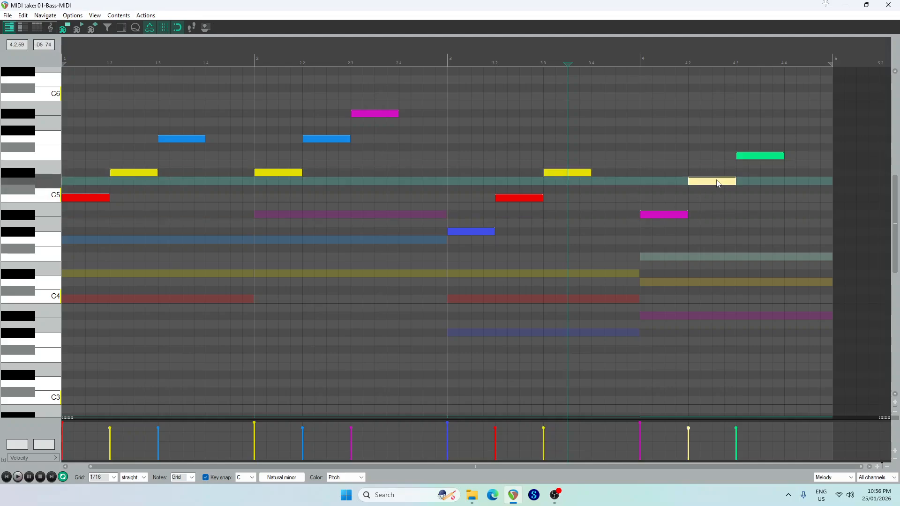
left_click(764, 157)
left_click(889, 4)
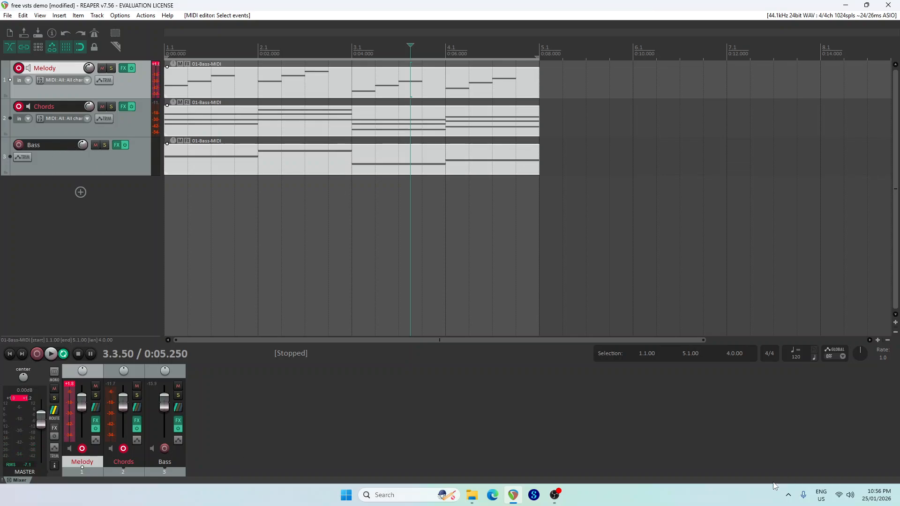
left_click(559, 498)
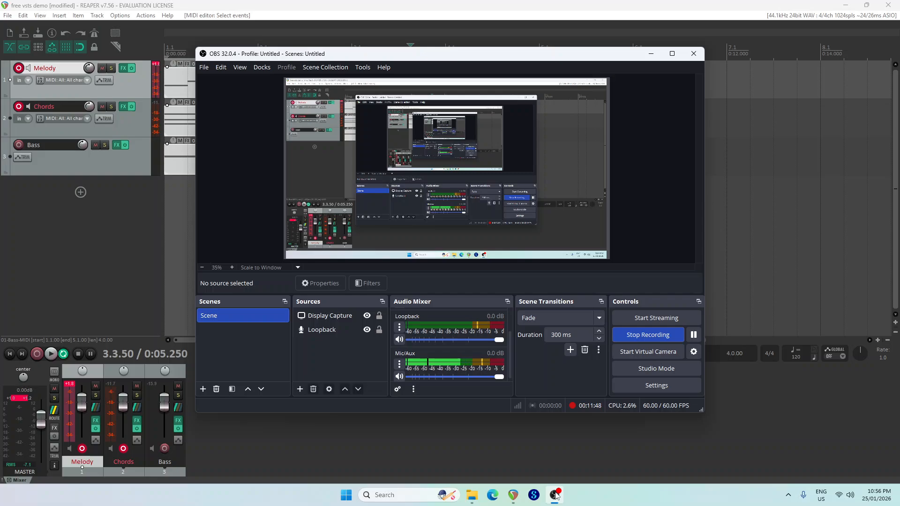
Disarm recording on the Chords and Melody tracks.
left_click(554, 496)
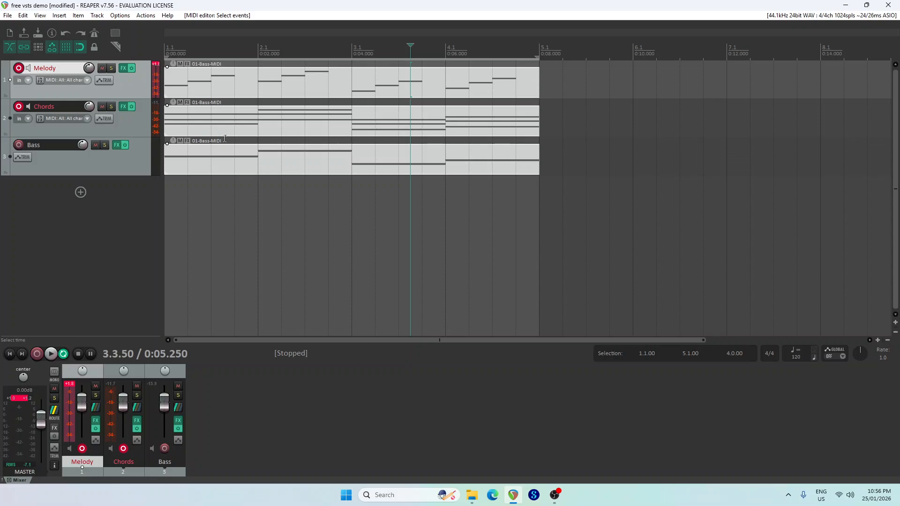
left_click(19, 106)
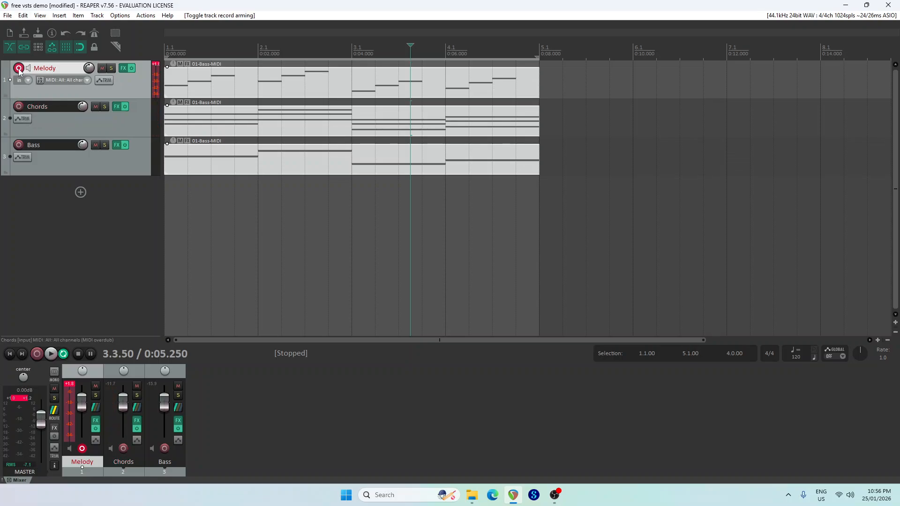
left_click(18, 68)
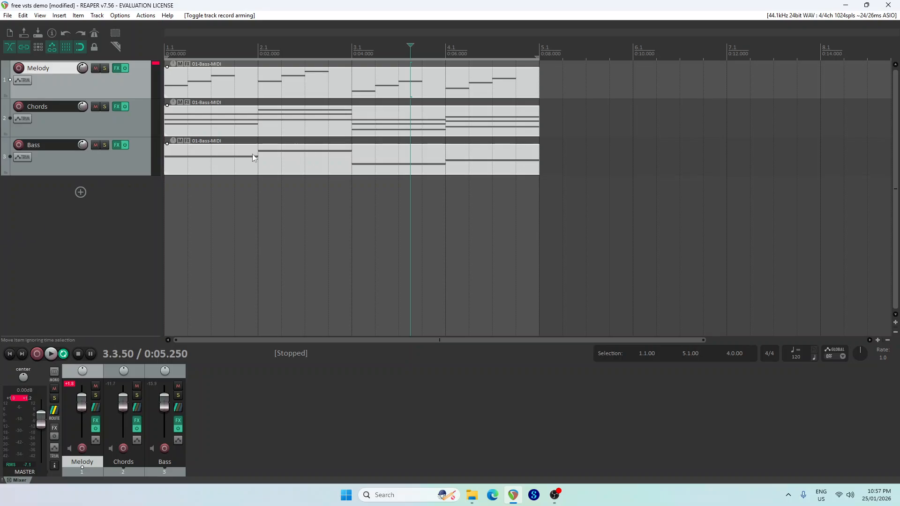
Insert a new track below the Bass track and name it Drums.
right_click(40, 223)
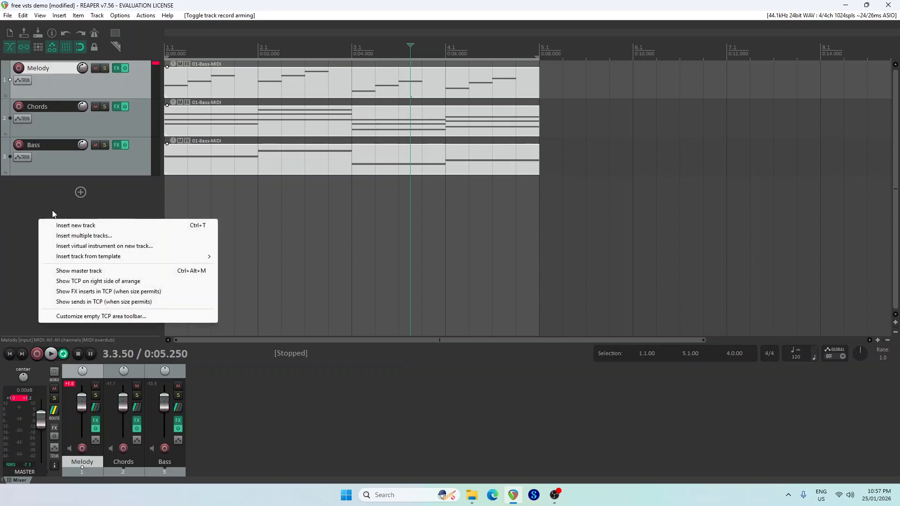
left_click(82, 226)
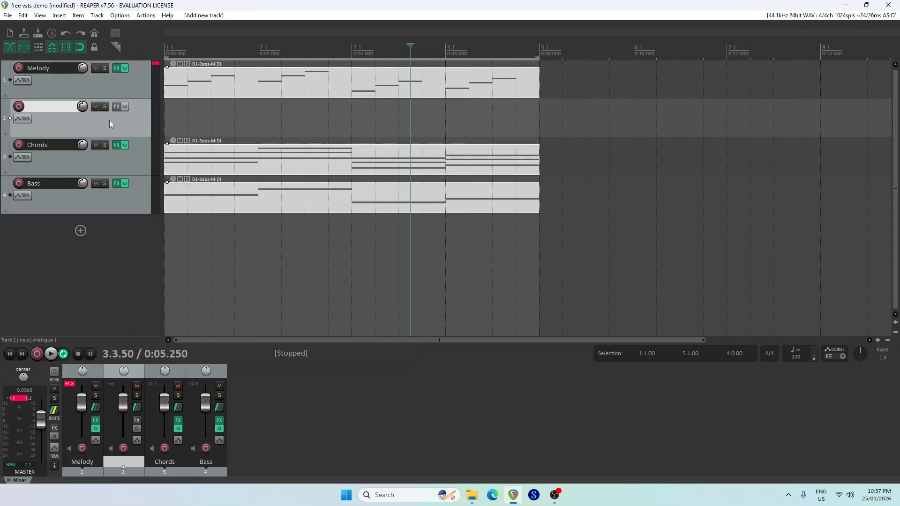
left_click_drag(111, 123, 96, 248)
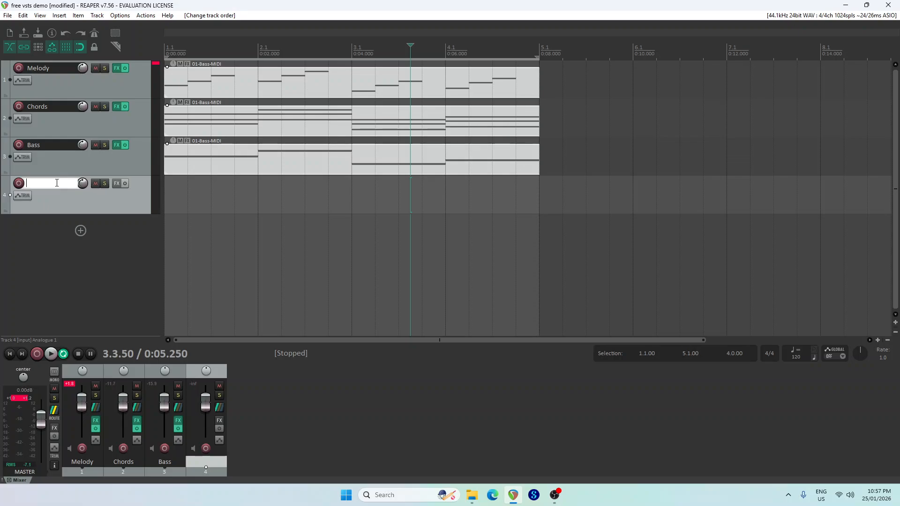
type("Drums")
key("Return")
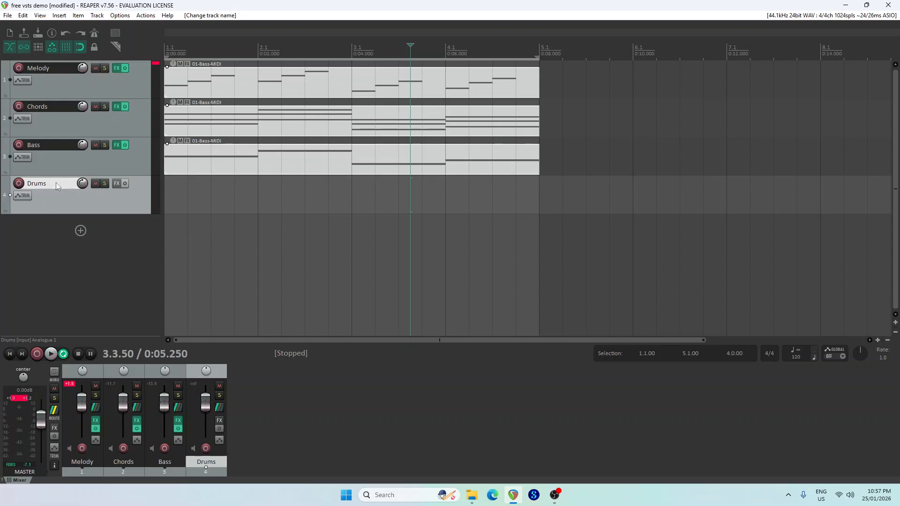
Load the Iota Mini VSTi on the Drums track and move its window clear of the track list.
left_click(117, 183)
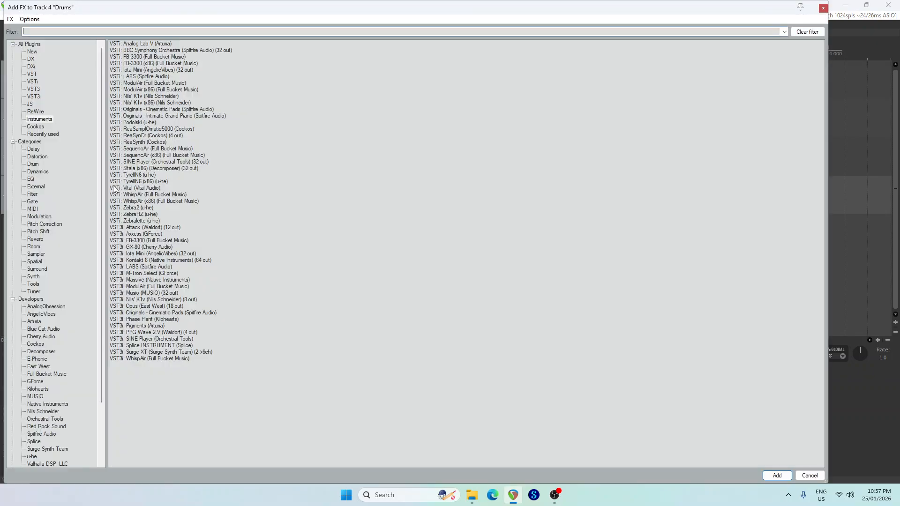
double_click(138, 69)
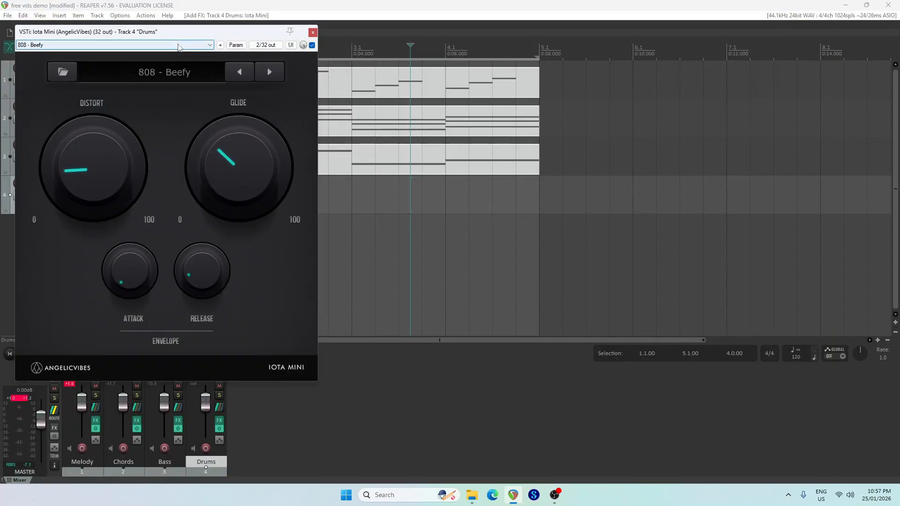
left_click_drag(178, 37, 619, 53)
Choose the Trap Drum Kit 01 preset in Iota Mini, audition its kick, and lower the Drums track's volume.
left_click(594, 90)
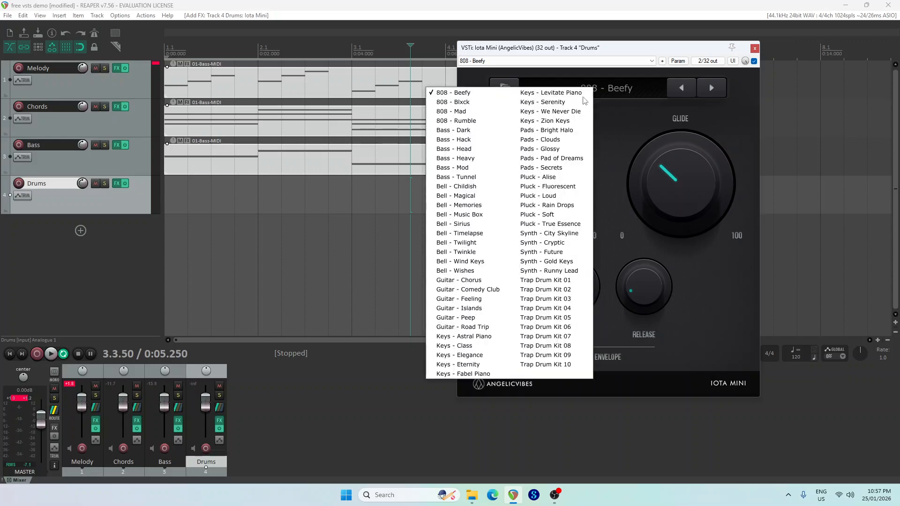
left_click(564, 280)
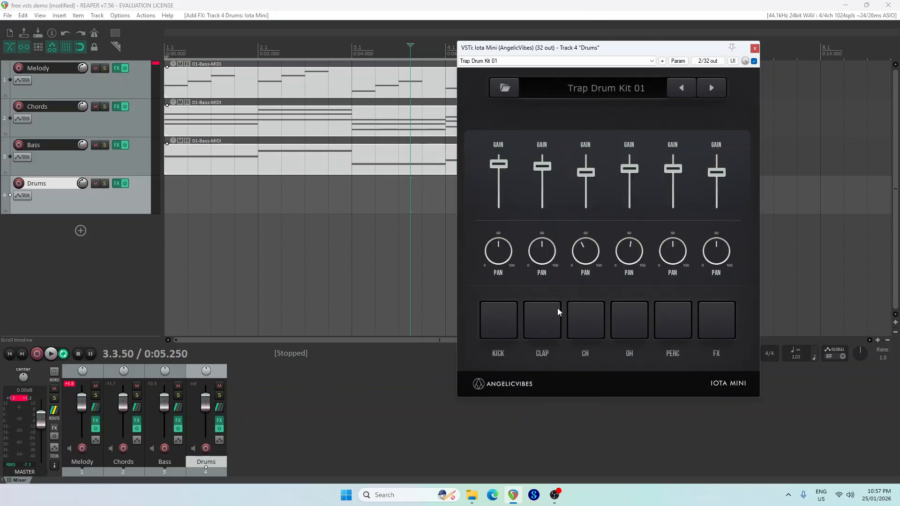
left_click(502, 317)
left_click(754, 48)
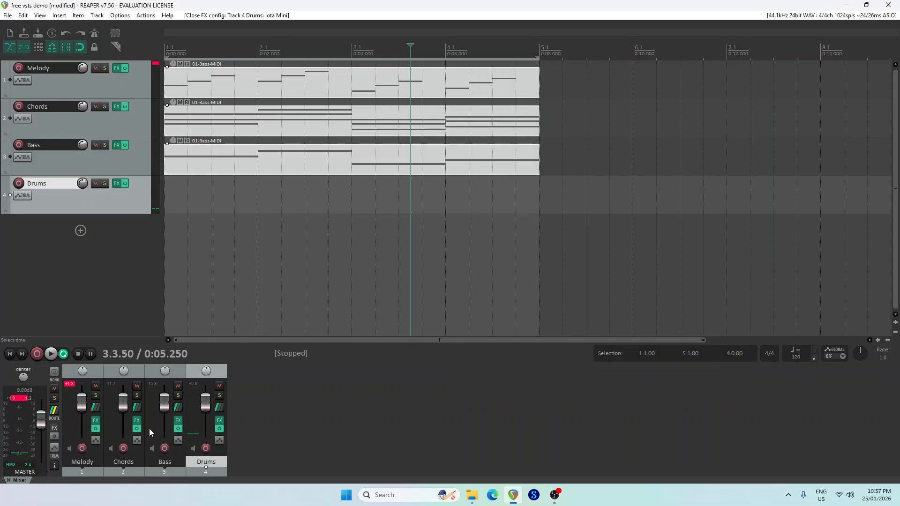
left_click_drag(211, 411, 212, 426)
left_click_drag(172, 199, 546, 204)
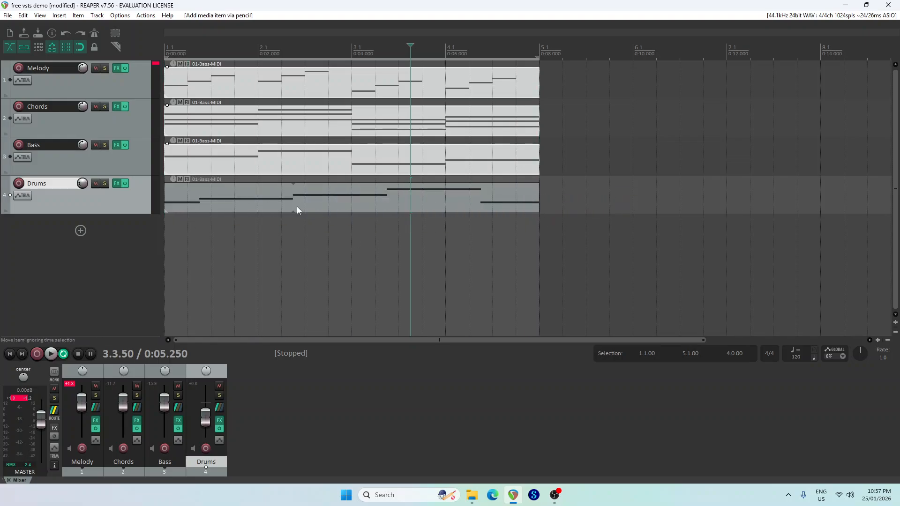
left_click(274, 198)
key("Delete")
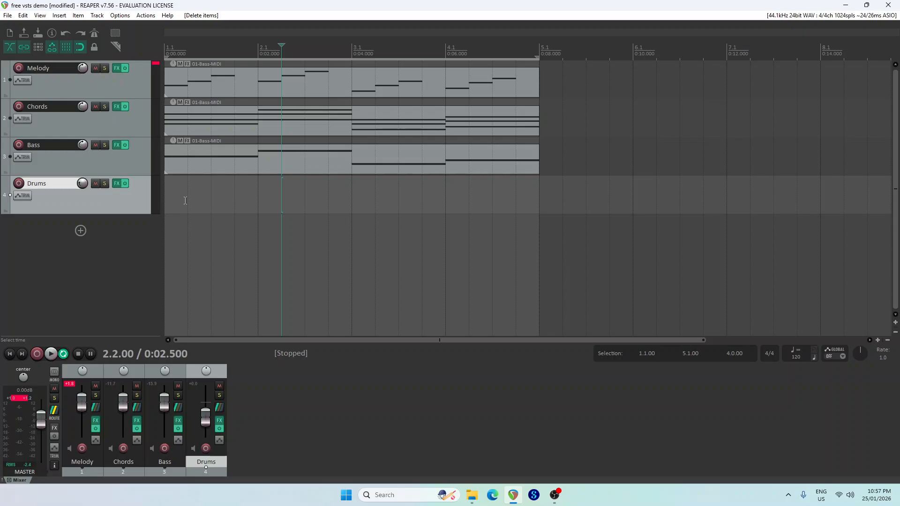
Create an empty MIDI item covering only bar 1 of the Drums track and open it for editing with key snap turned off.
left_click_drag(177, 201, 541, 203)
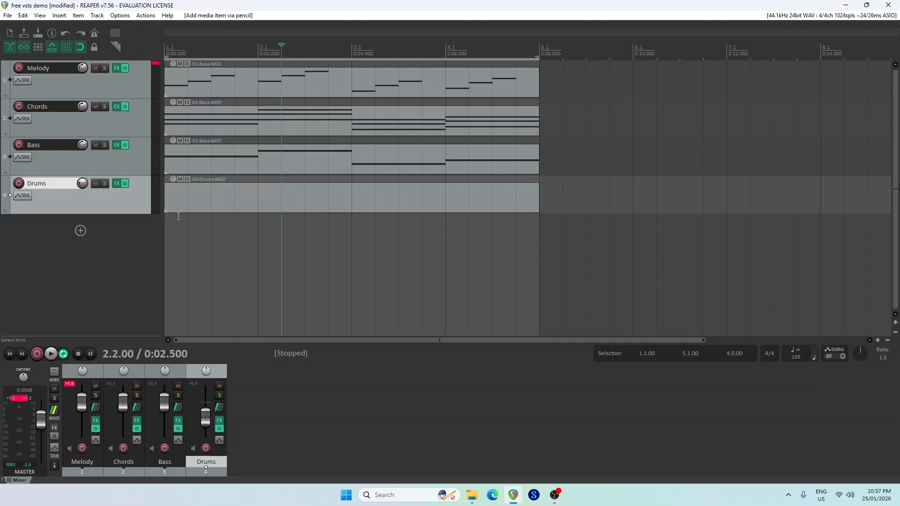
left_click_drag(535, 197, 258, 199)
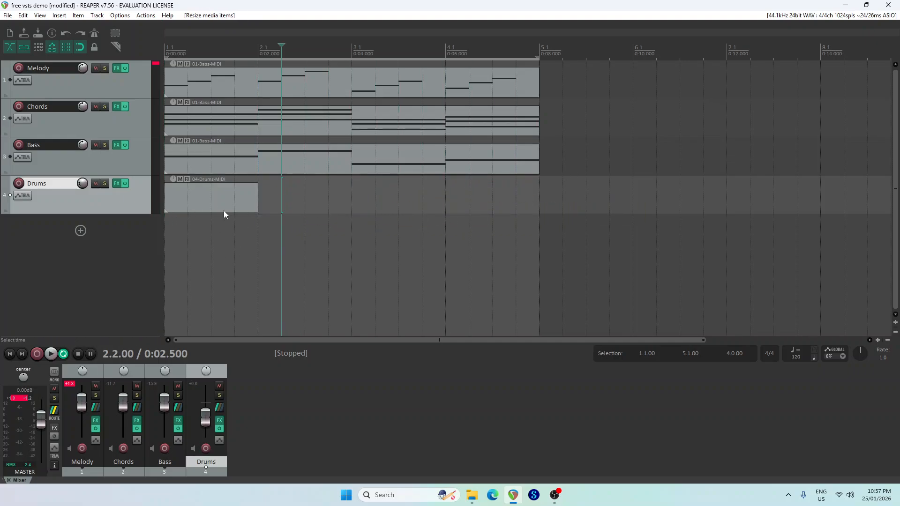
double_click(181, 206)
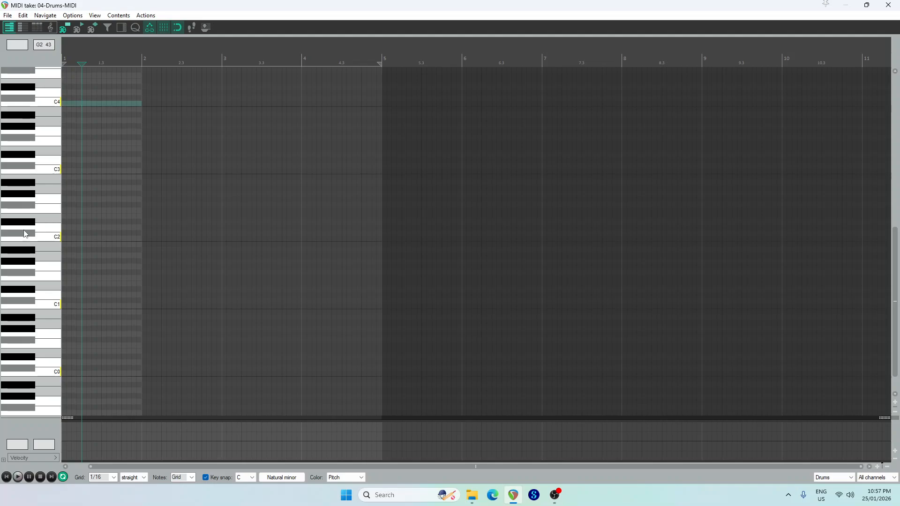
scroll(42, 202, "up", 5)
scroll(40, 202, "up", 1)
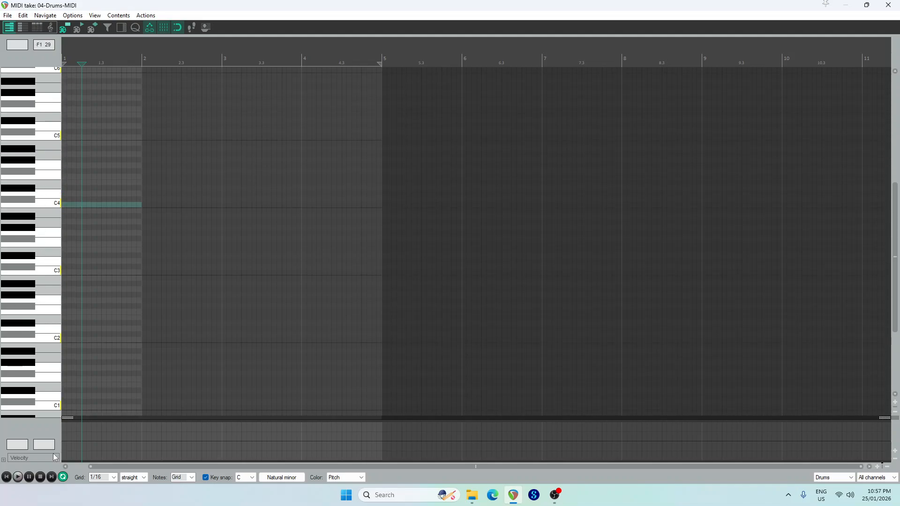
left_click(205, 477)
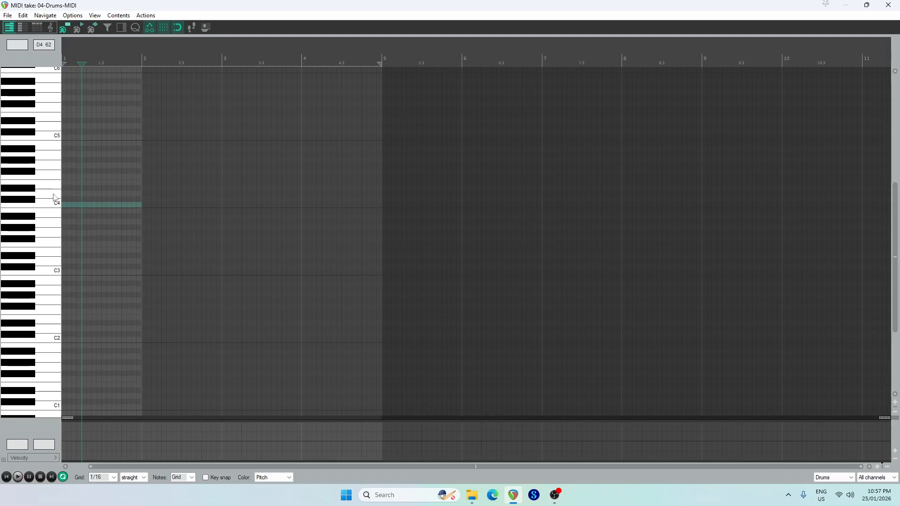
Audition the drum kit sounds one by one on the keys from C4 up to F4.
scroll(49, 197, "up", 3)
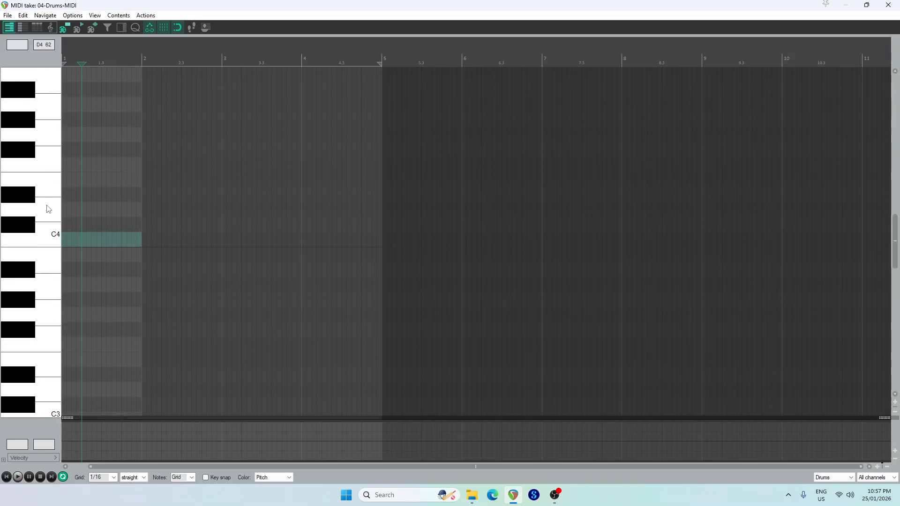
scroll(105, 58, "up", 2)
scroll(106, 57, "up", 4)
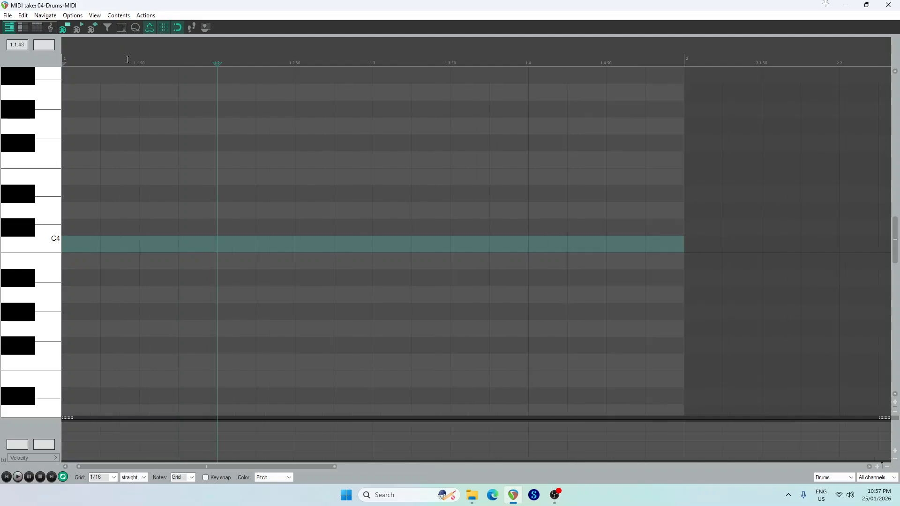
left_click(52, 239)
left_click(18, 231)
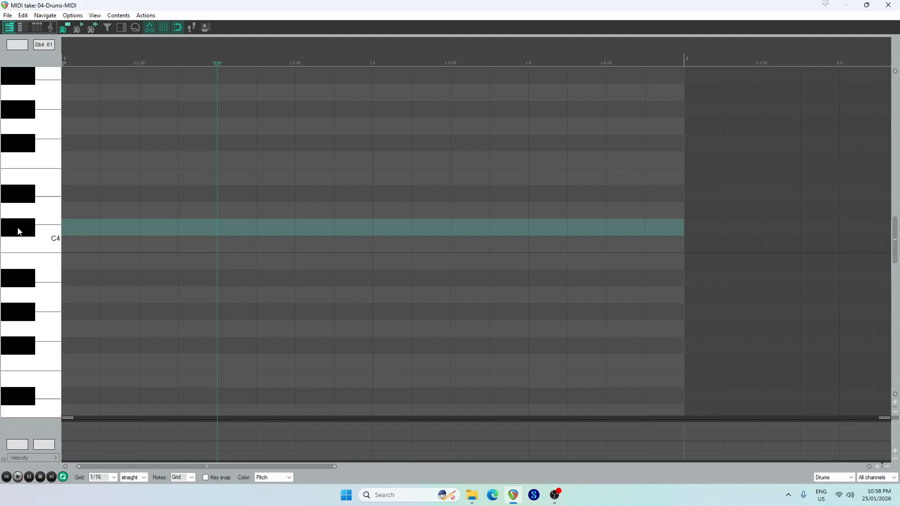
left_click(43, 214)
left_click(7, 198)
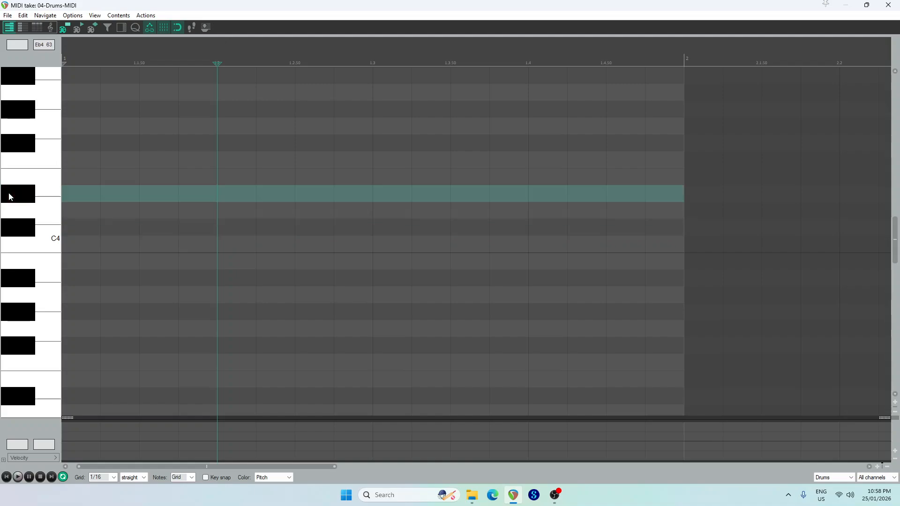
left_click(53, 181)
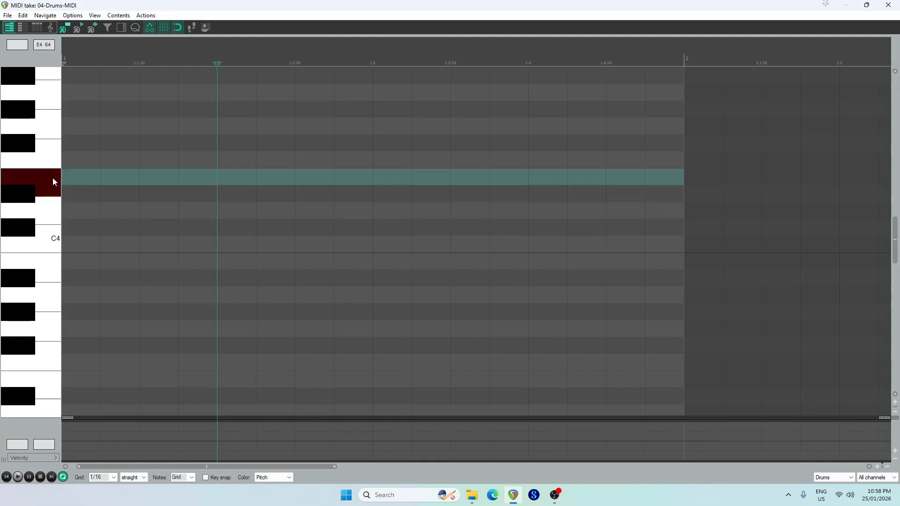
left_click(54, 166)
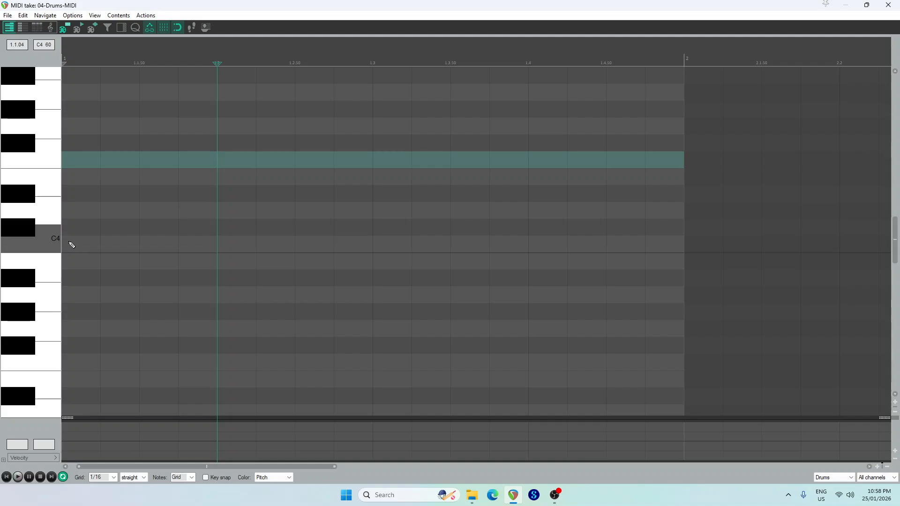
Place a 1/16 kick note on C4 at beat 1 and a 1/16 clap note on Db4 at beat 3.
left_click(82, 247)
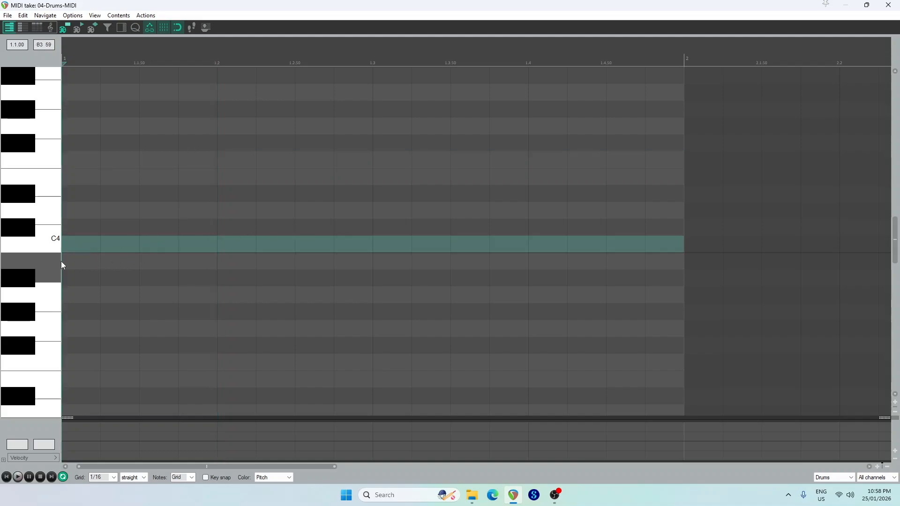
left_click(78, 243)
left_click(392, 232)
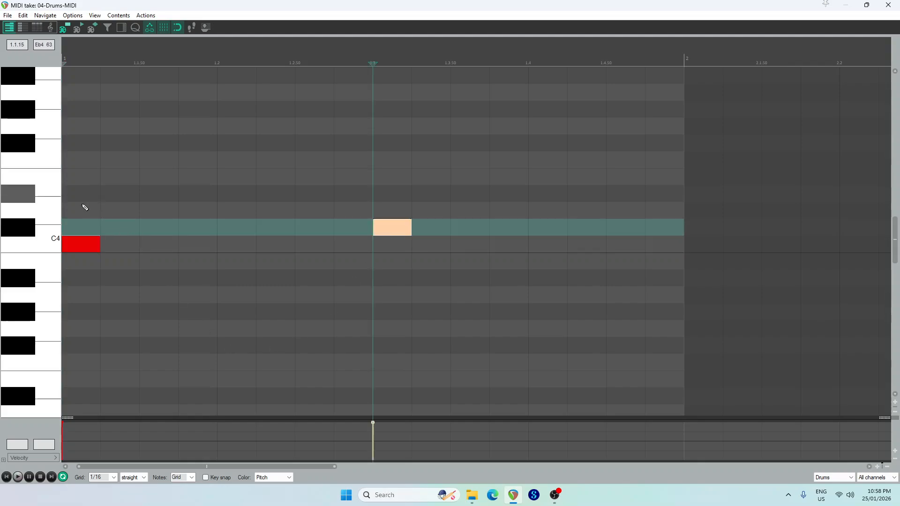
Add closed hi-hats on D4 at every eighth note up to beat 4, an Eb4 open hat on the last eighth, and close the MIDI editor.
left_click(55, 211)
left_click(87, 210)
left_click(162, 211)
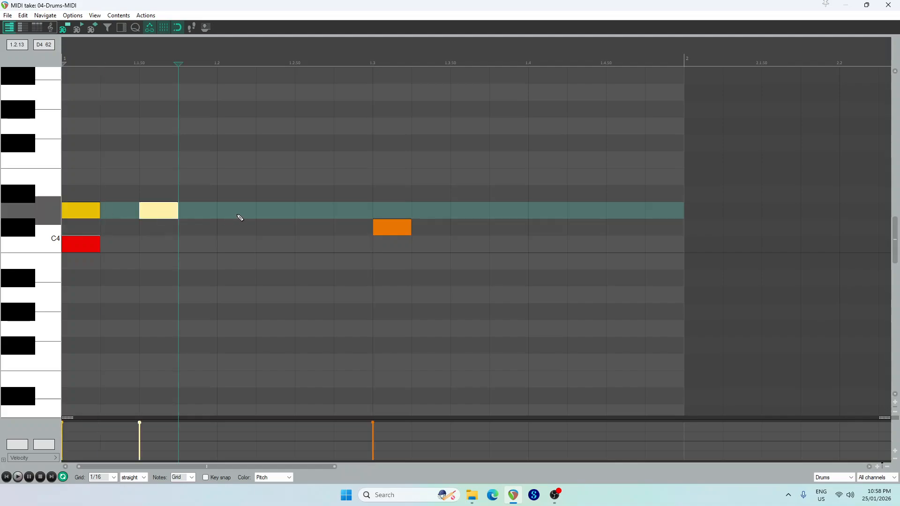
left_click(238, 210)
left_click(313, 210)
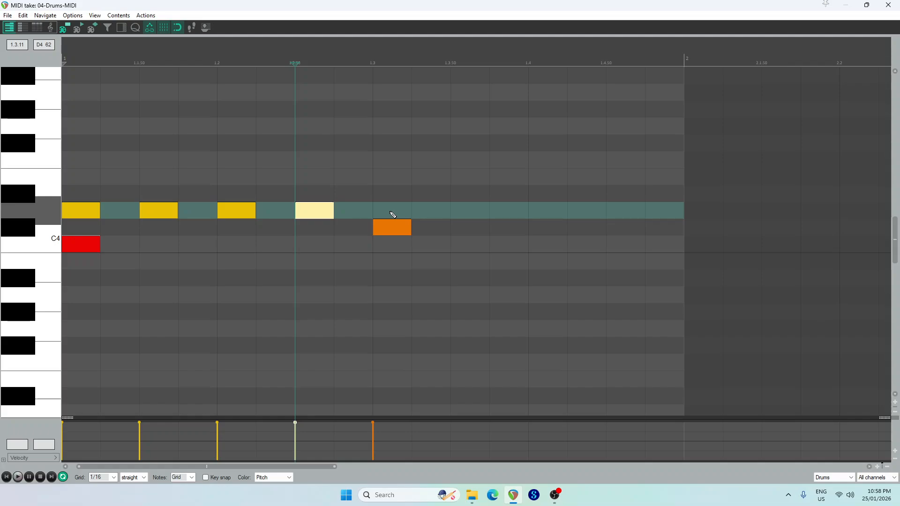
left_click(393, 214)
left_click(461, 213)
left_click(539, 211)
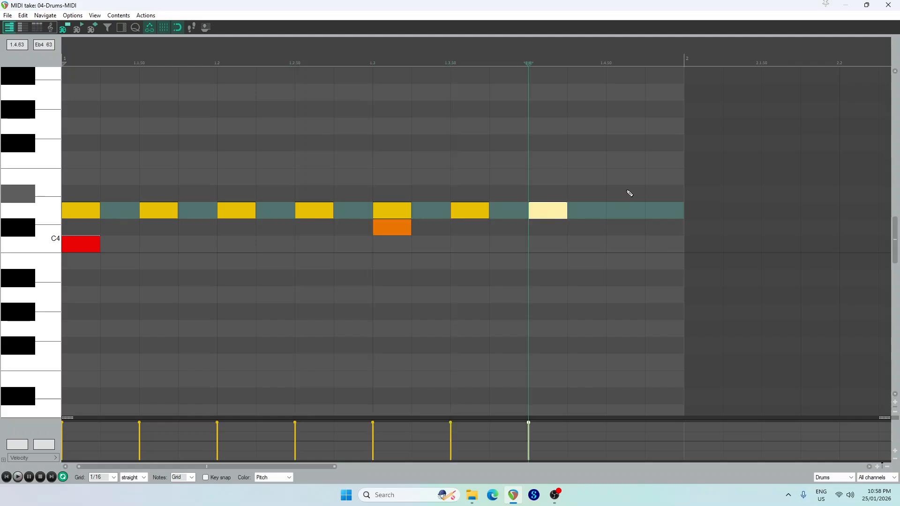
left_click(629, 194)
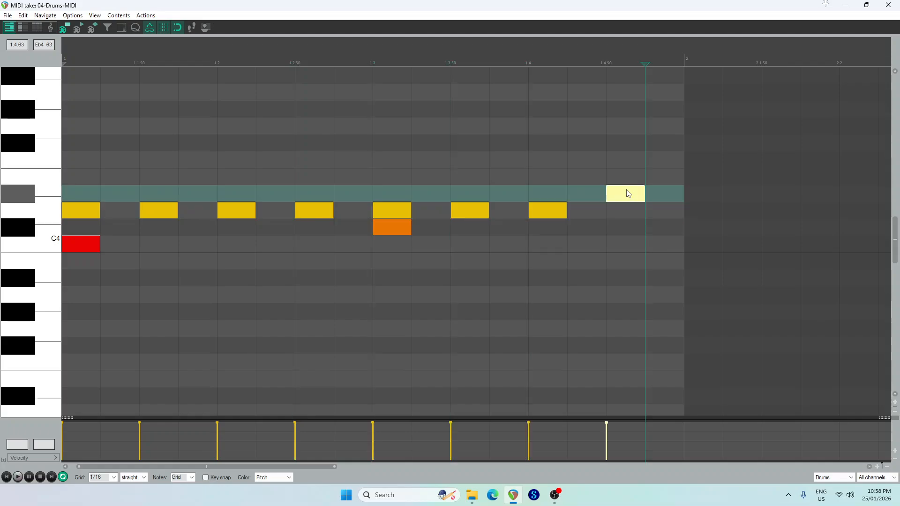
left_click(888, 6)
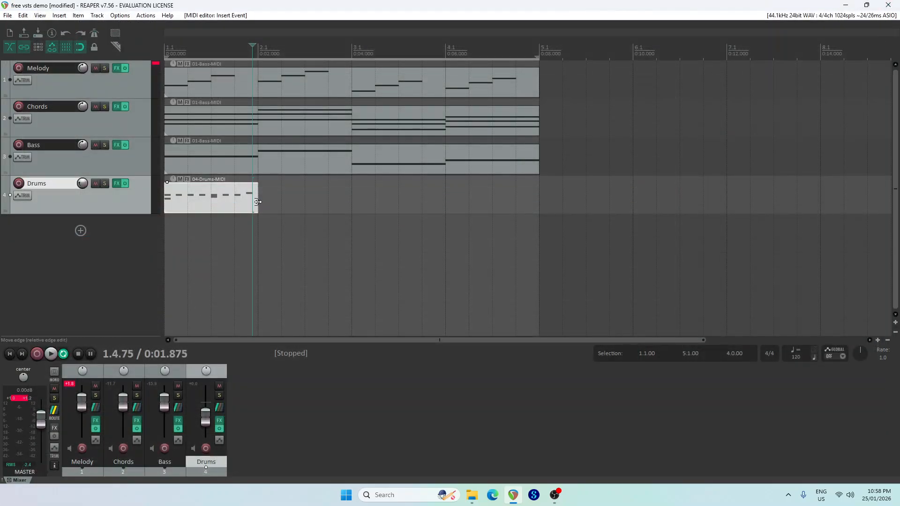
Copy the one-bar drum item into bars 2, 3 and 4 of the Drums track.
left_click_drag(293, 197, 219, 213)
left_click(10, 353)
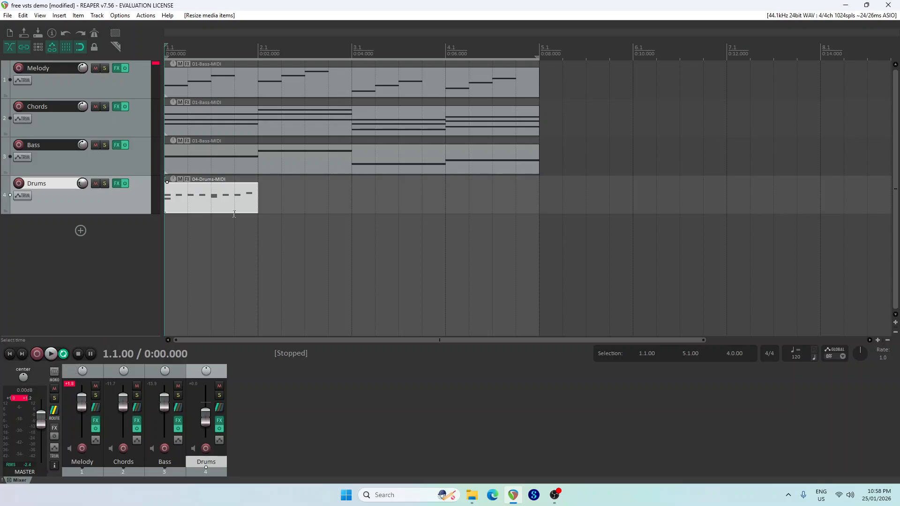
left_click_drag(258, 200, 496, 207)
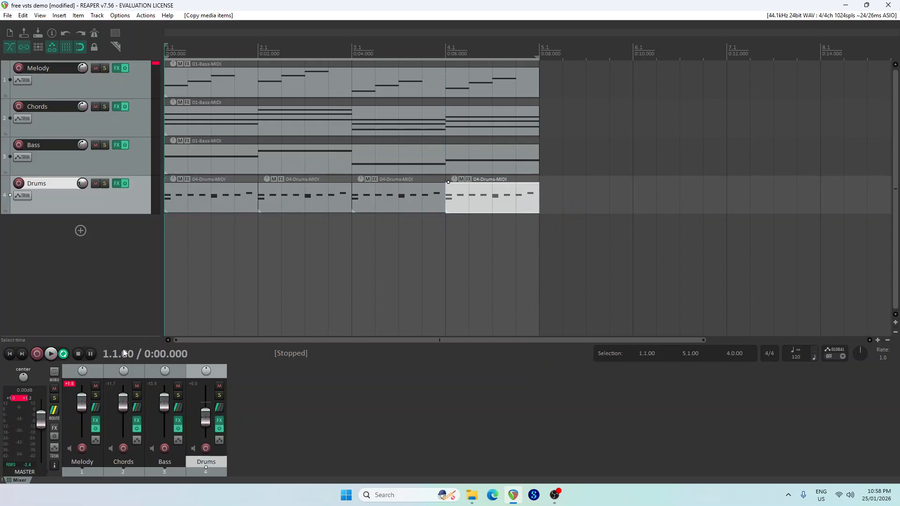
Play all four tracks together from the start, stop playback, and deselect the last drum item.
left_click(48, 357)
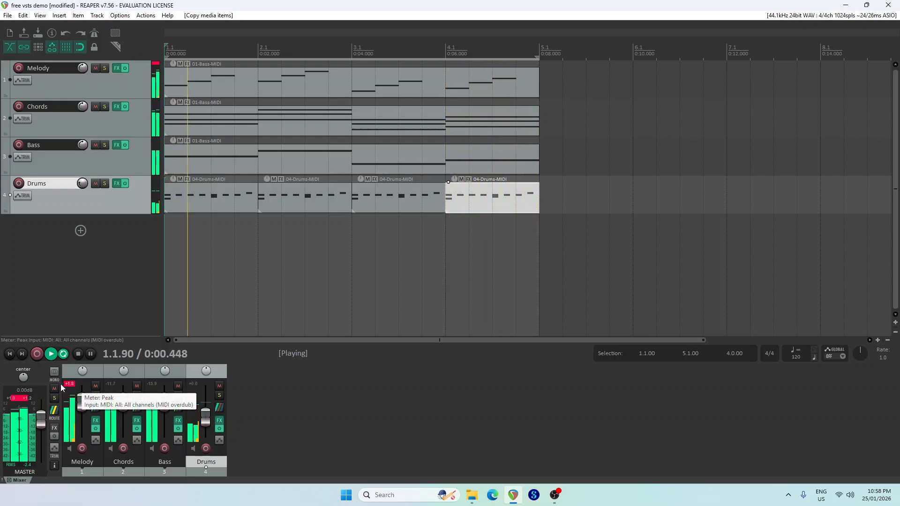
left_click(77, 356)
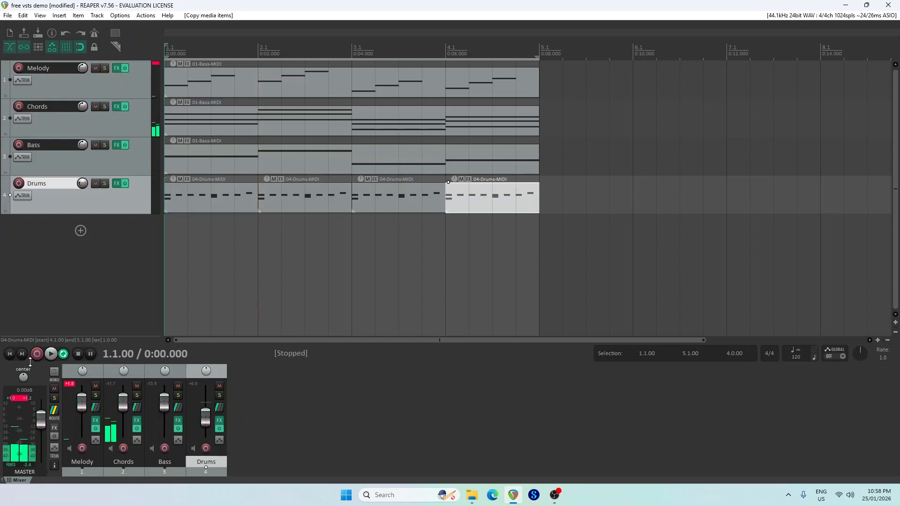
left_click(423, 260)
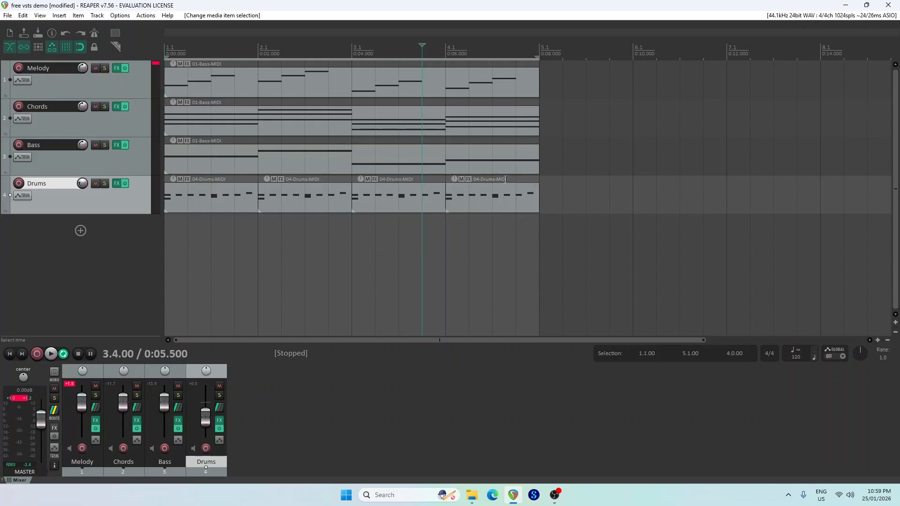